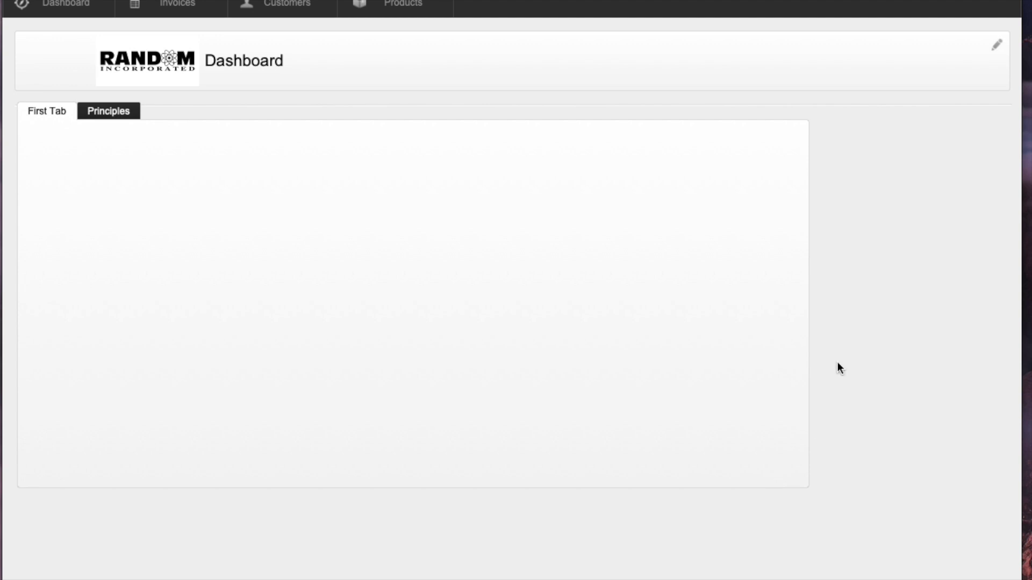
Step: Show the dashboard's Principles tab with the Dashboard Design Principles & Tips chalkboard image
click(121, 112)
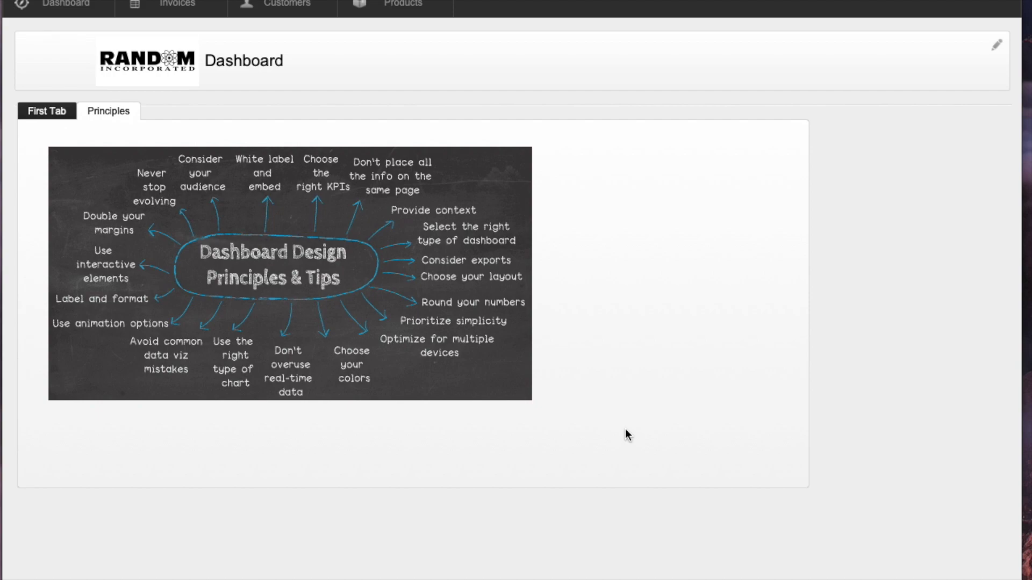
Step: Switch the Dashboard layout from Browse mode into Layout mode with Cmd+L
key(super+l)
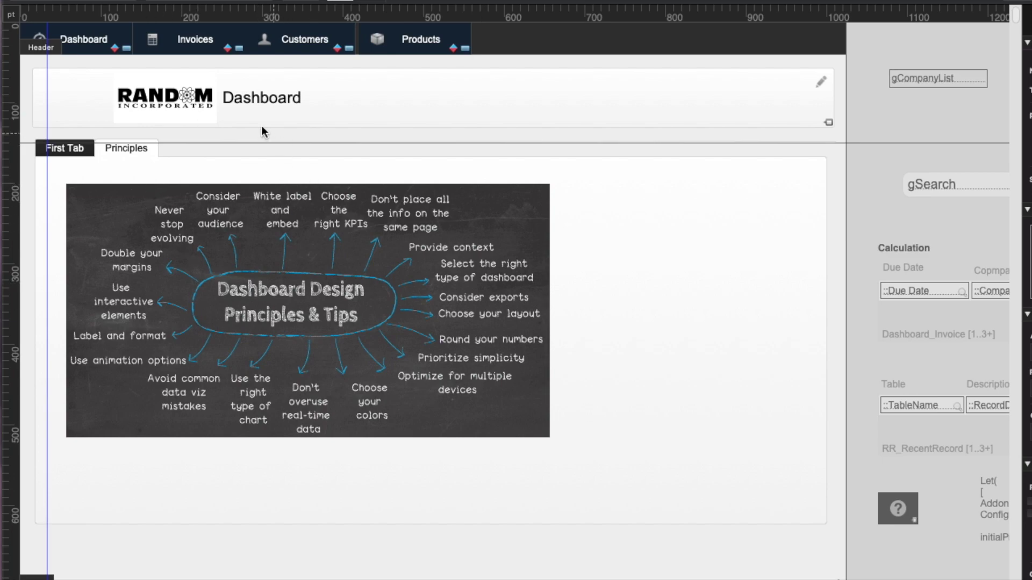
Step: In the tab control settings, rename the First Tab to 'Recent Invoices'
click(340, 119)
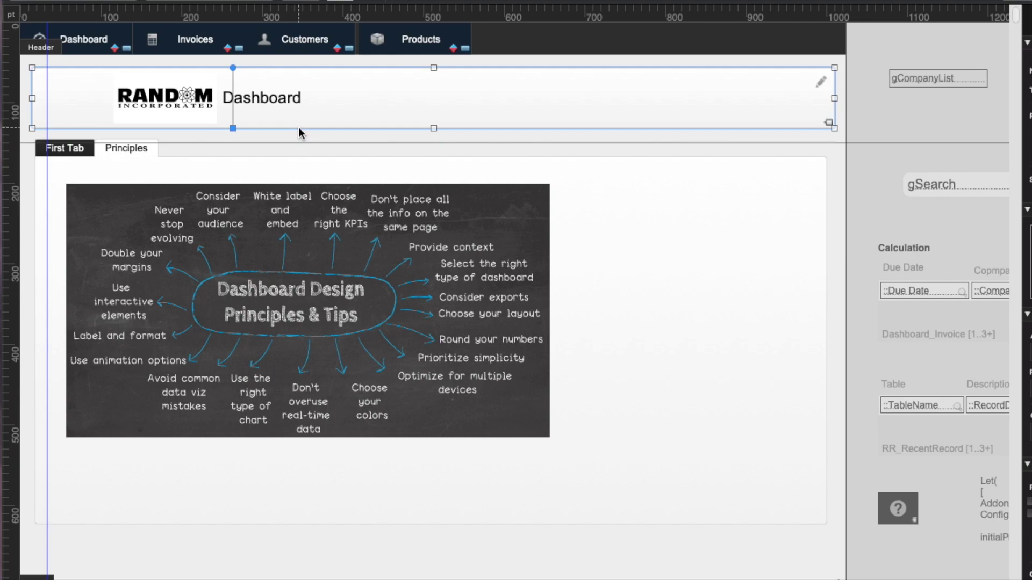
click(314, 273)
click(62, 151)
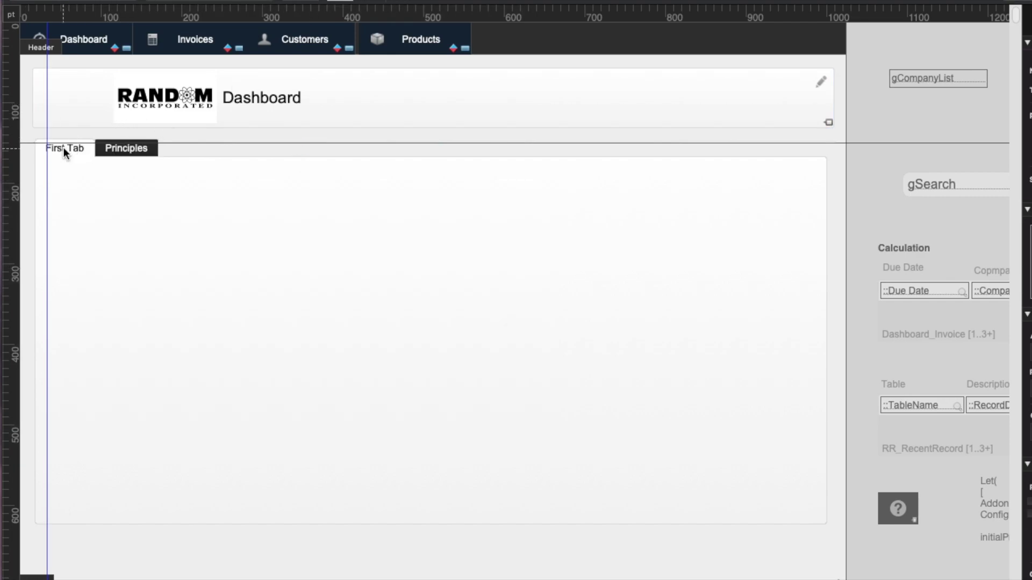
click(64, 147)
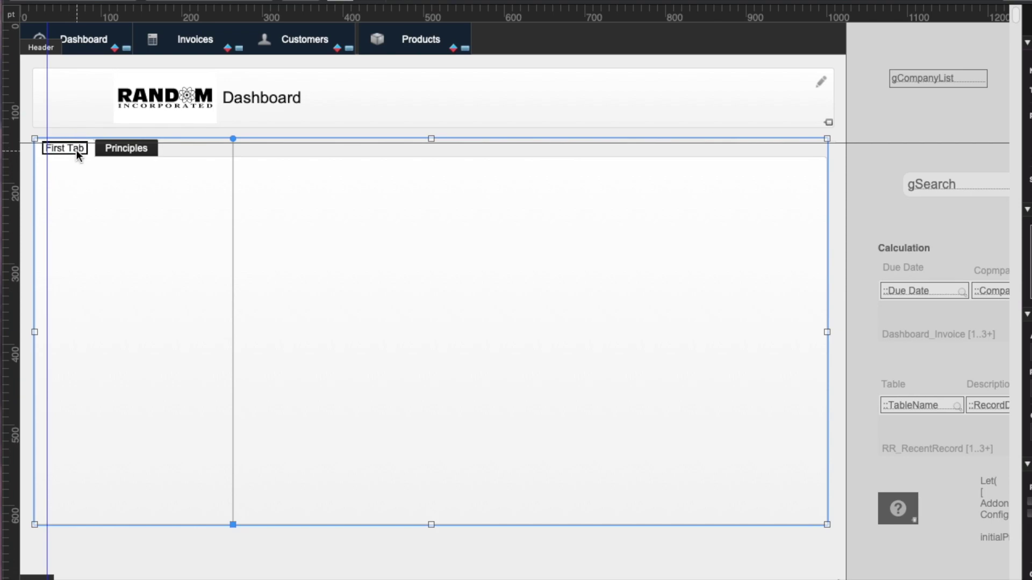
double_click(78, 151)
key(Tab)
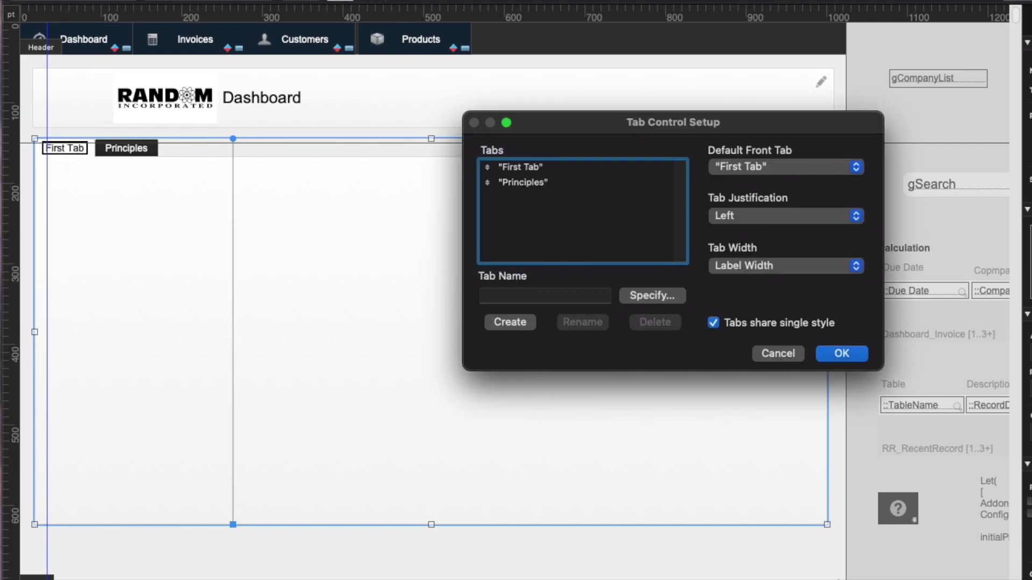
click(536, 173)
key(Tab)
text(Rece)
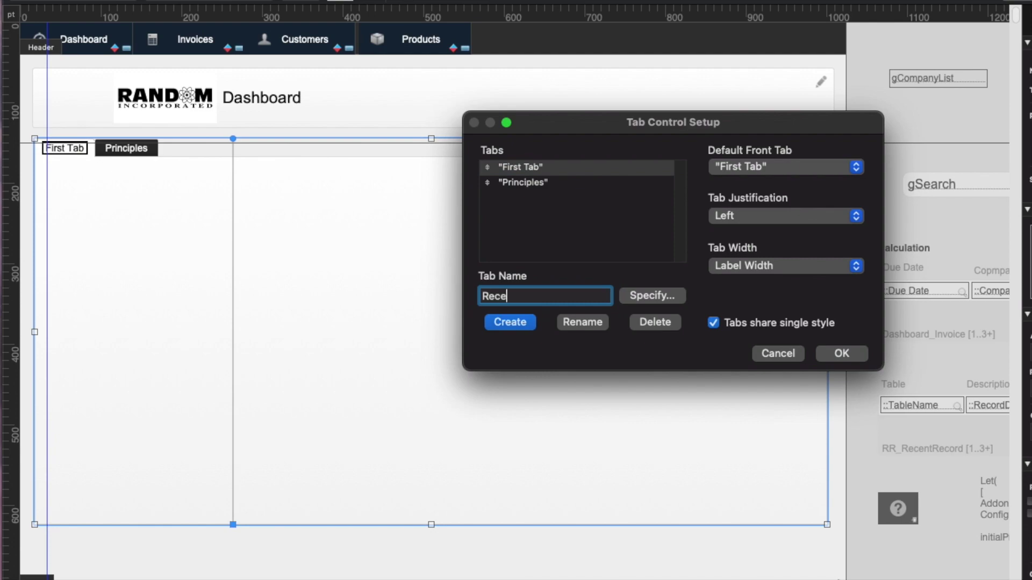
text(nt Invoices)
click(582, 323)
click(842, 353)
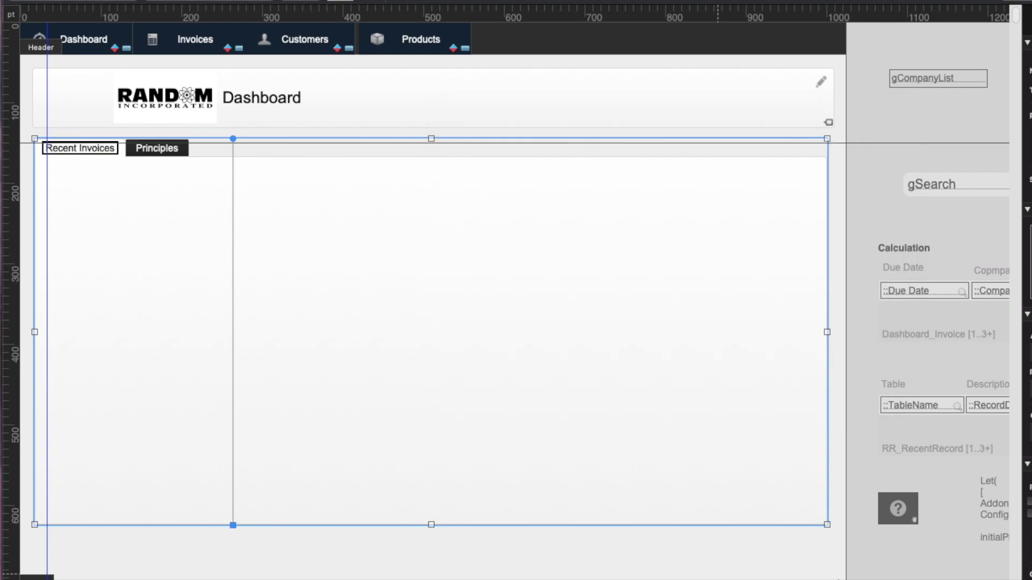
Step: Drag the Dashboard_Invoice portal and its Calculation label onto the Recent Invoices tab
scroll(514, 301, right, 6)
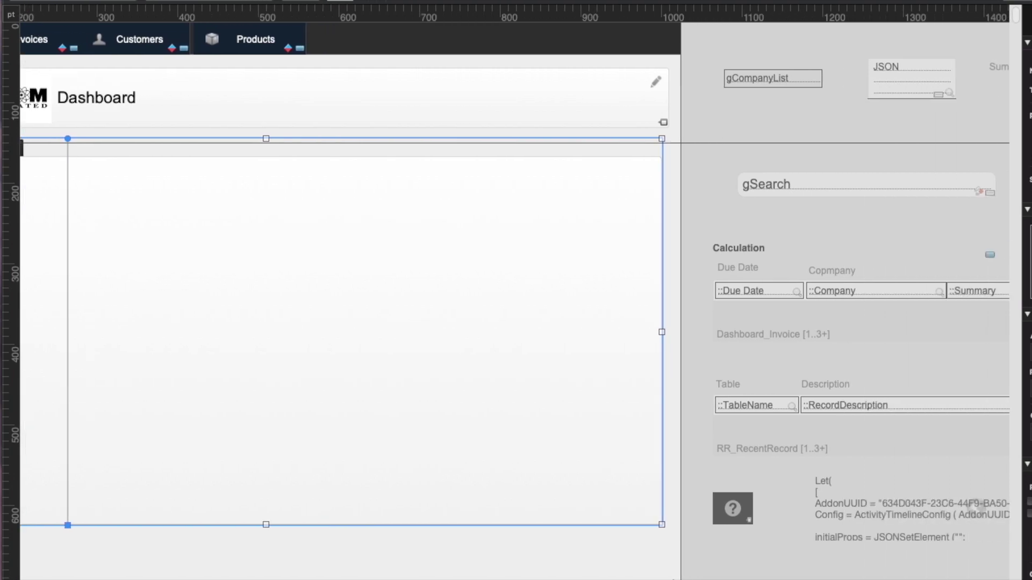
scroll(517, 438, right, 3)
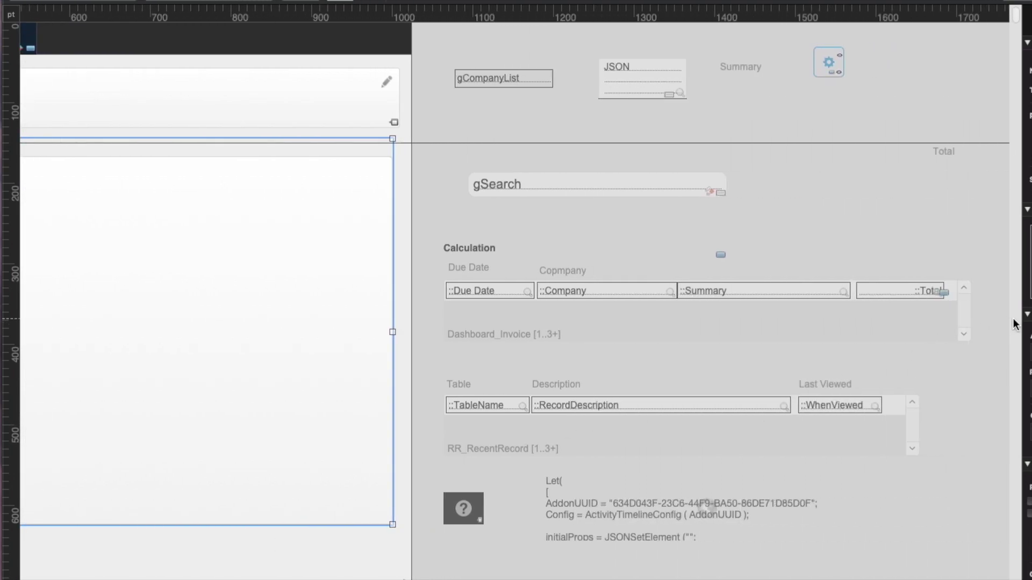
drag(991, 351, 446, 230)
drag(492, 304, 101, 252)
Step: Review the portal's setup, then bring up the database relationships graph
click(202, 247)
double_click(203, 247)
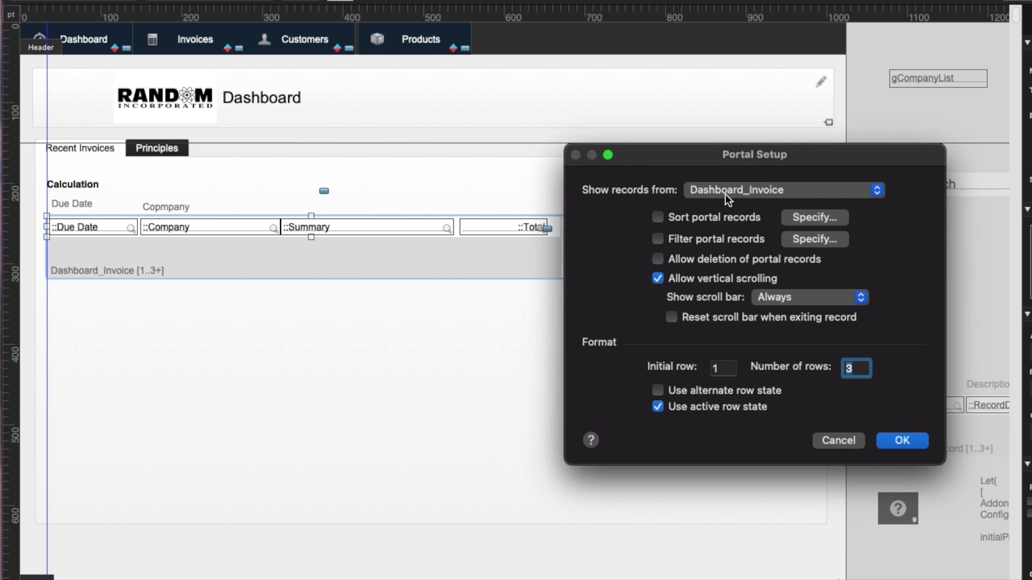
key(Return)
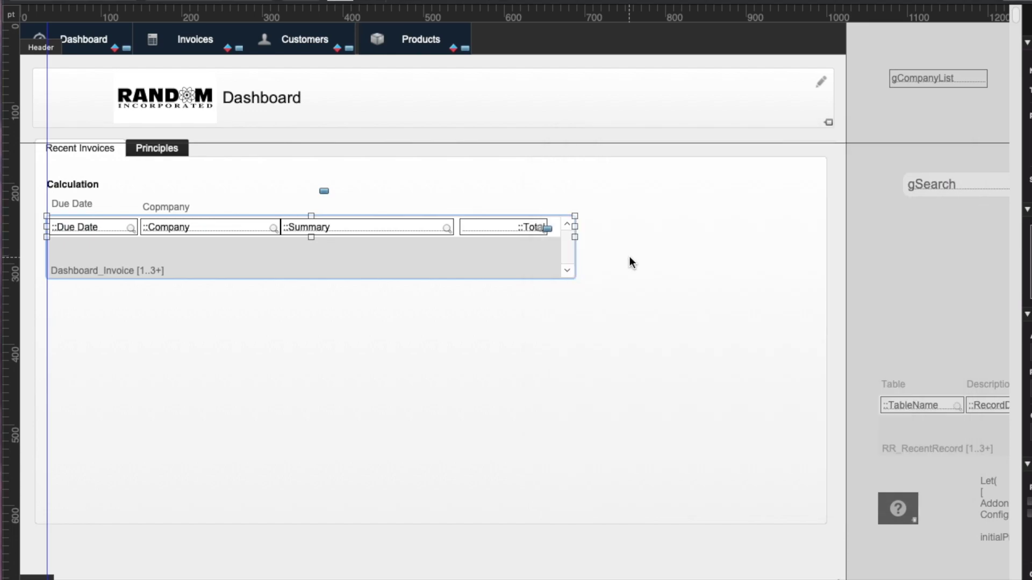
key(super+shift+d)
Step: Inspect the Dashboard–Dashboard_Invoice relationship (One = IsUnpaid), then close the relationships graph
click(243, 123)
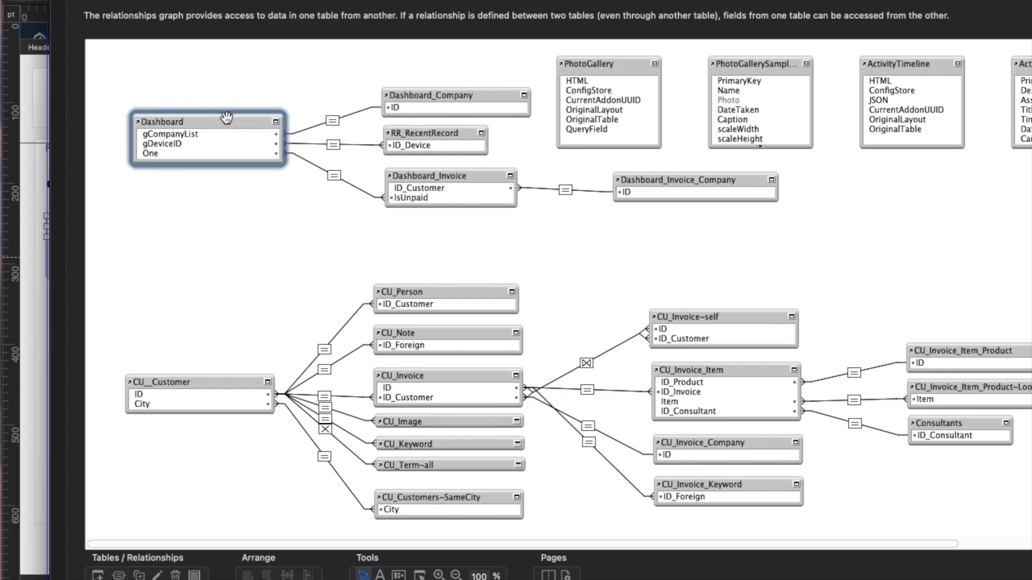
click(424, 177)
click(333, 175)
double_click(336, 176)
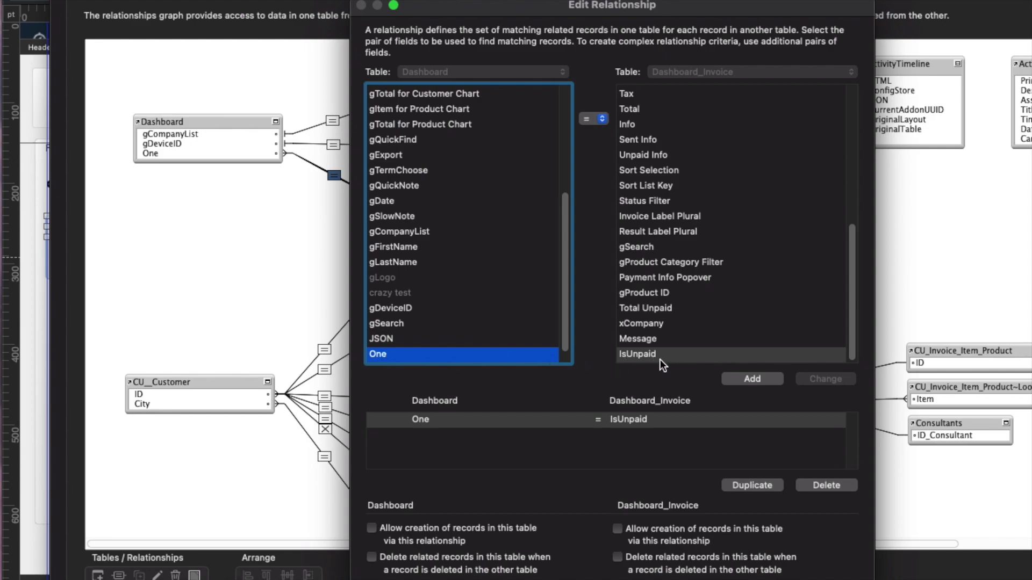
key(Return)
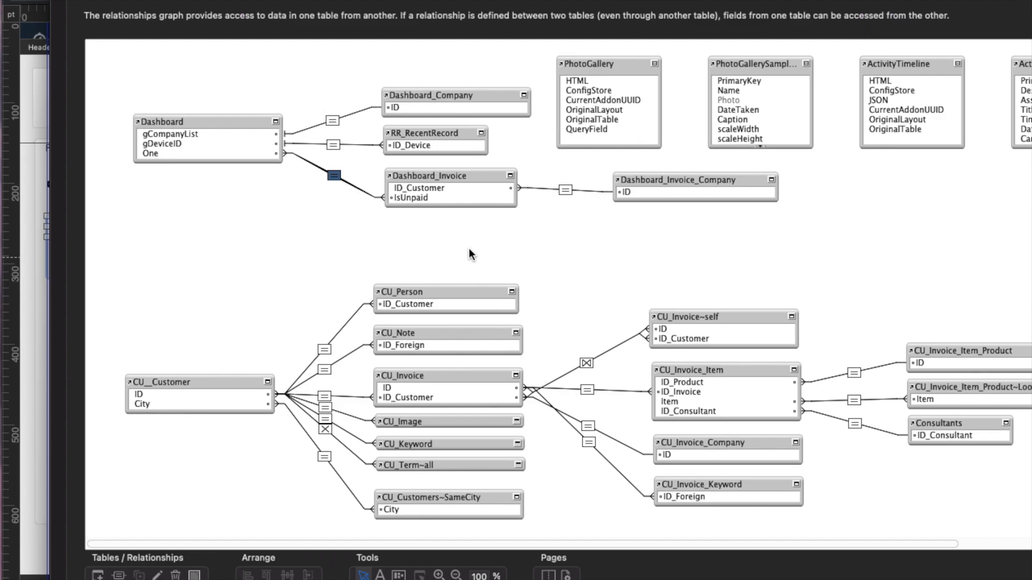
key(Escape)
Step: Discard database changes, give the invoice portal 12 rows, and view it in Browse mode
key(Return)
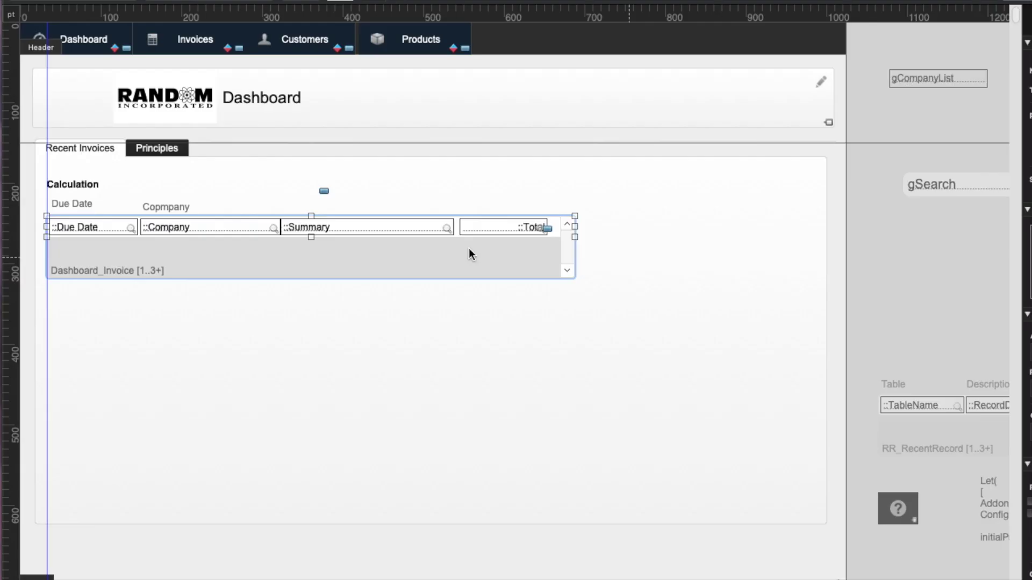
click(292, 295)
double_click(283, 260)
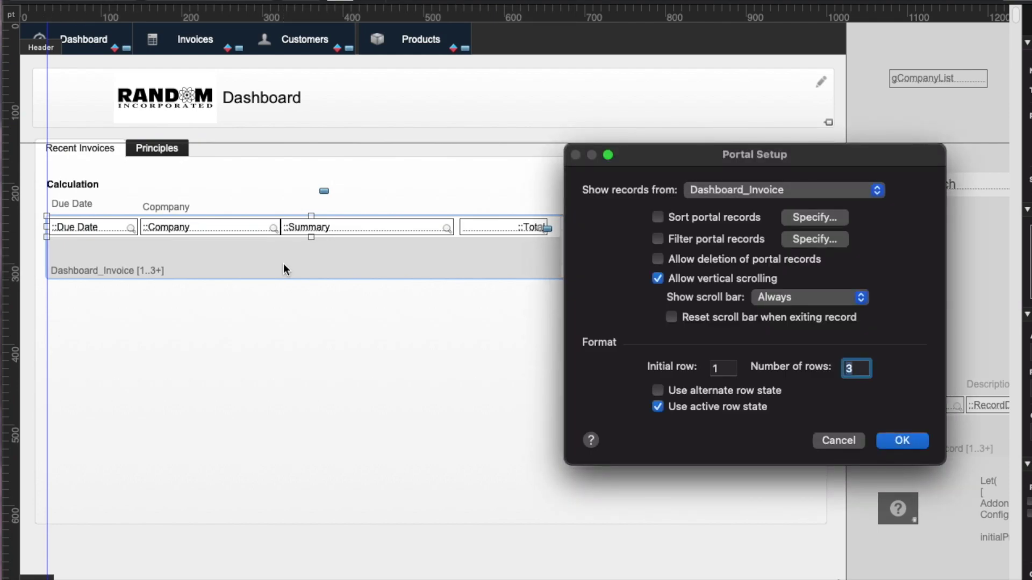
text(12)
key(Return)
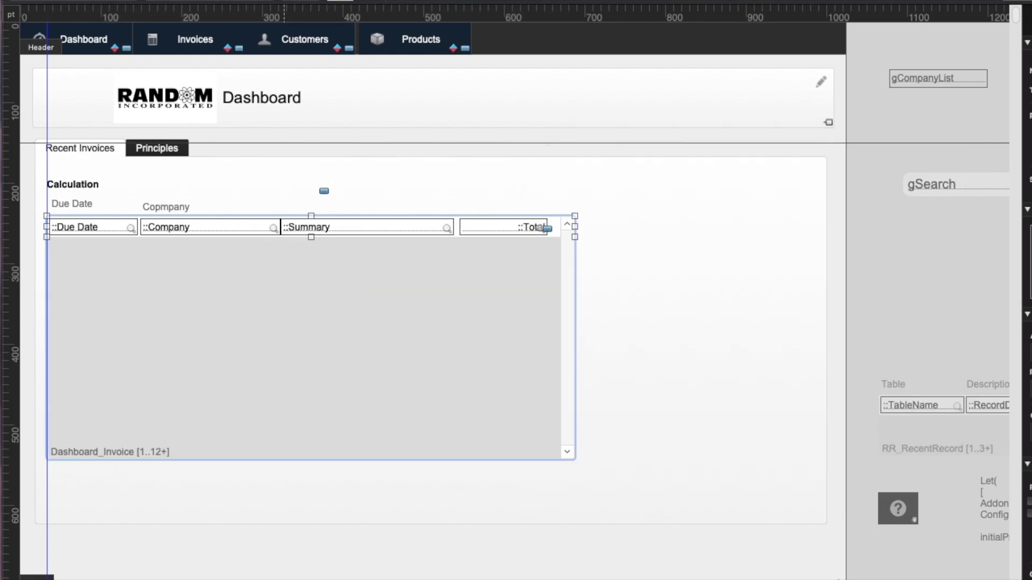
key(super+b)
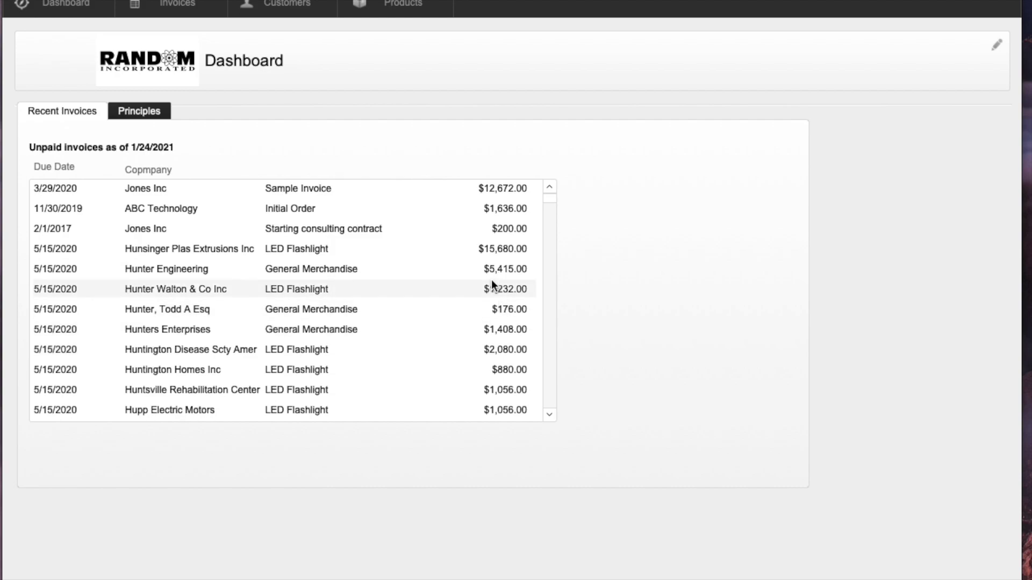
scroll(491, 279, down, 3)
scroll(491, 279, up, 3)
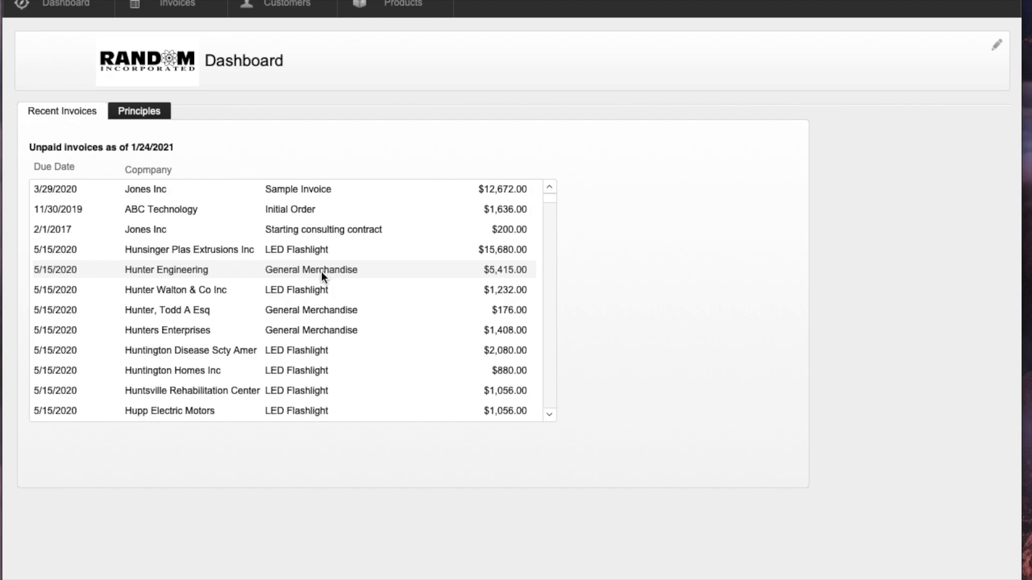
scroll(322, 272, down, 9)
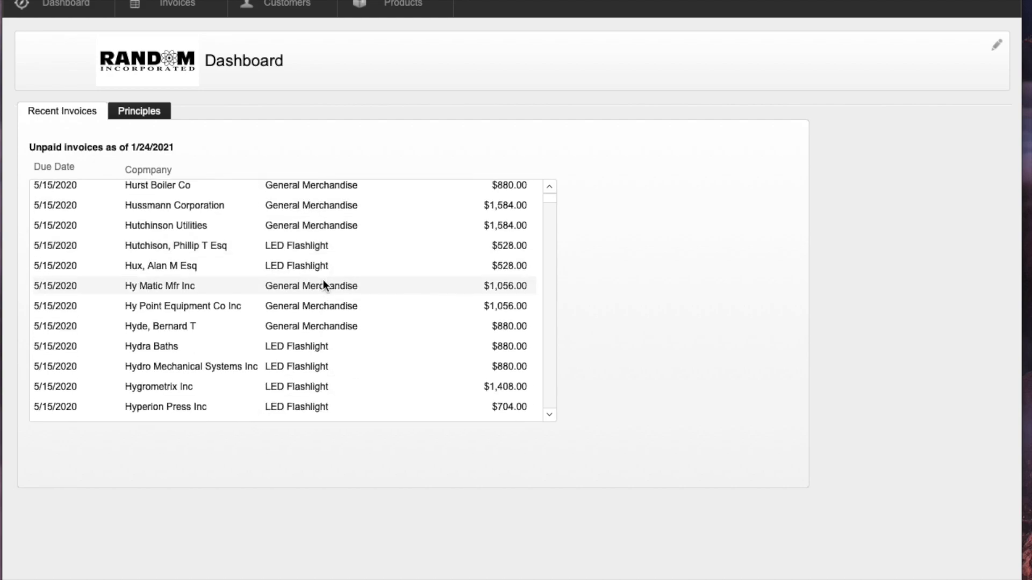
scroll(323, 280, up, 10)
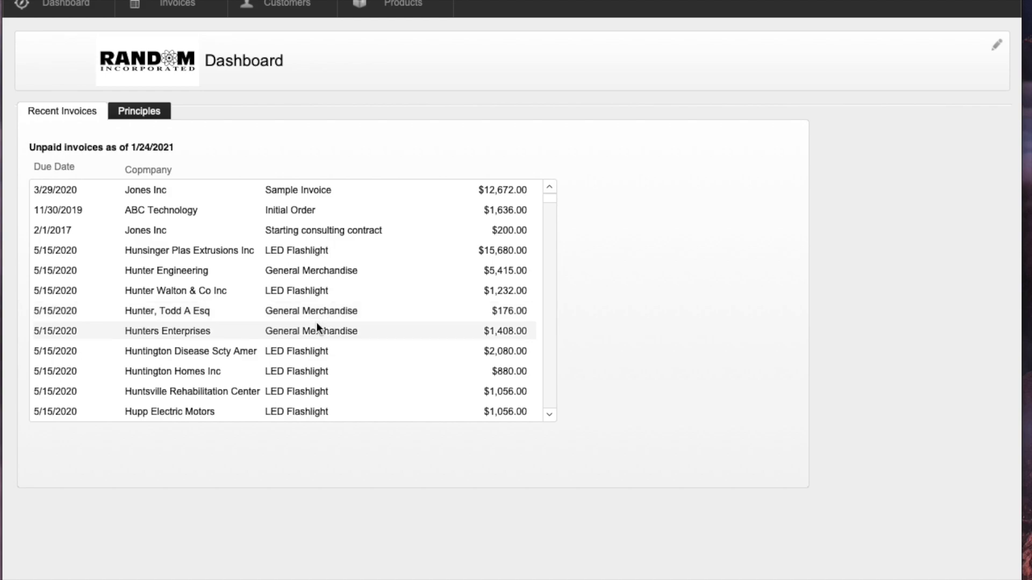
click(322, 274)
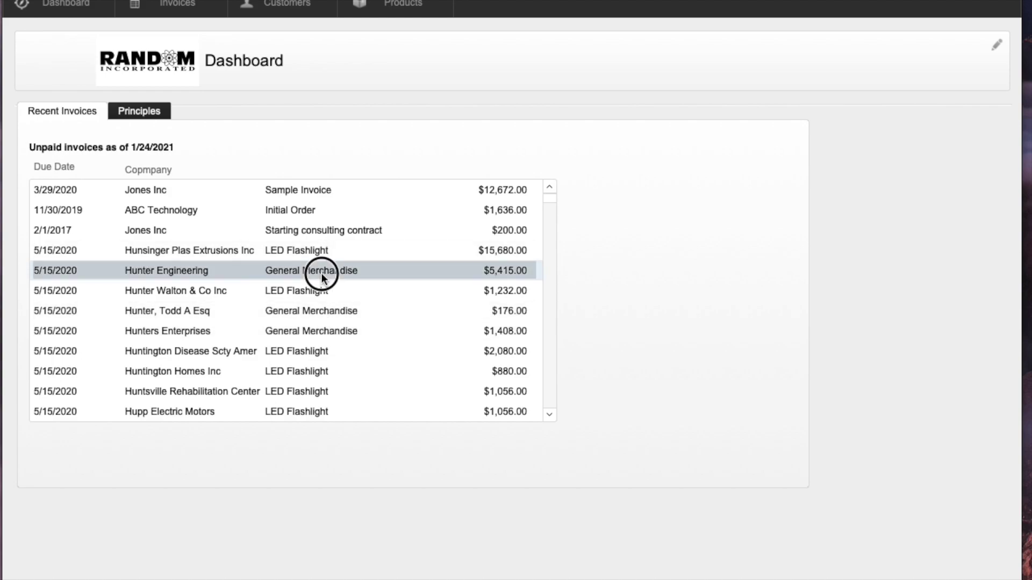
double_click(322, 275)
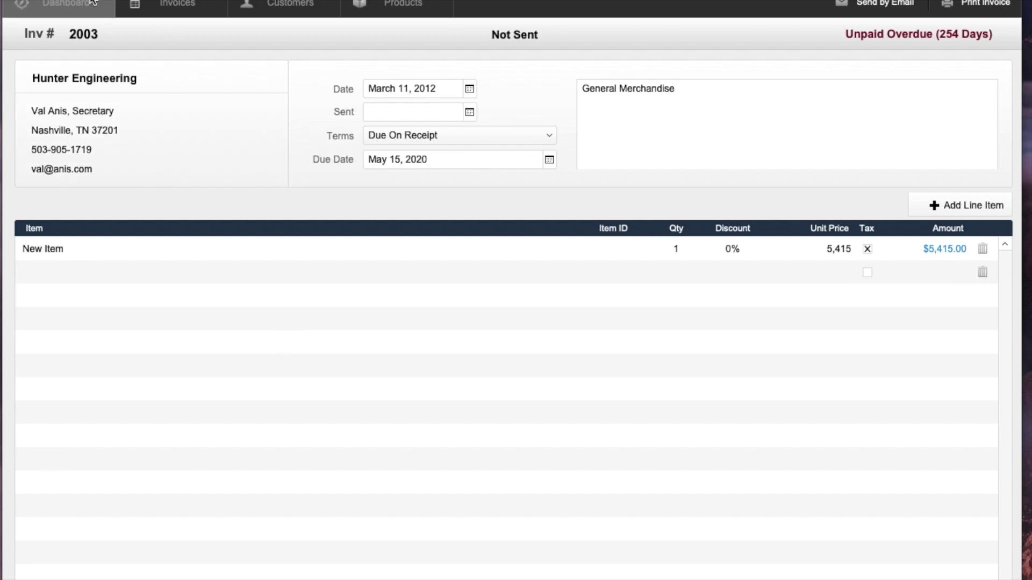
click(75, 6)
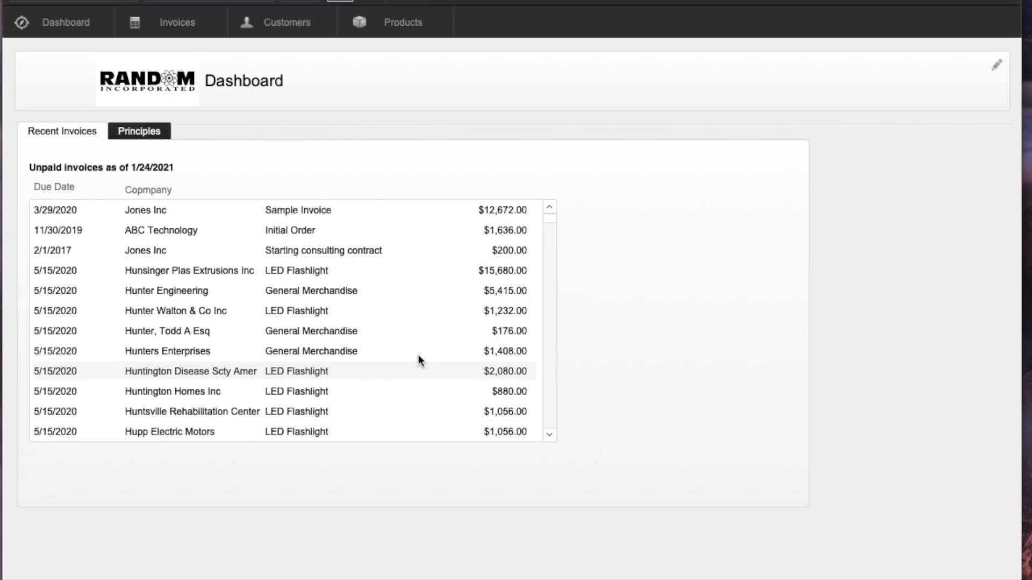
key(super+l)
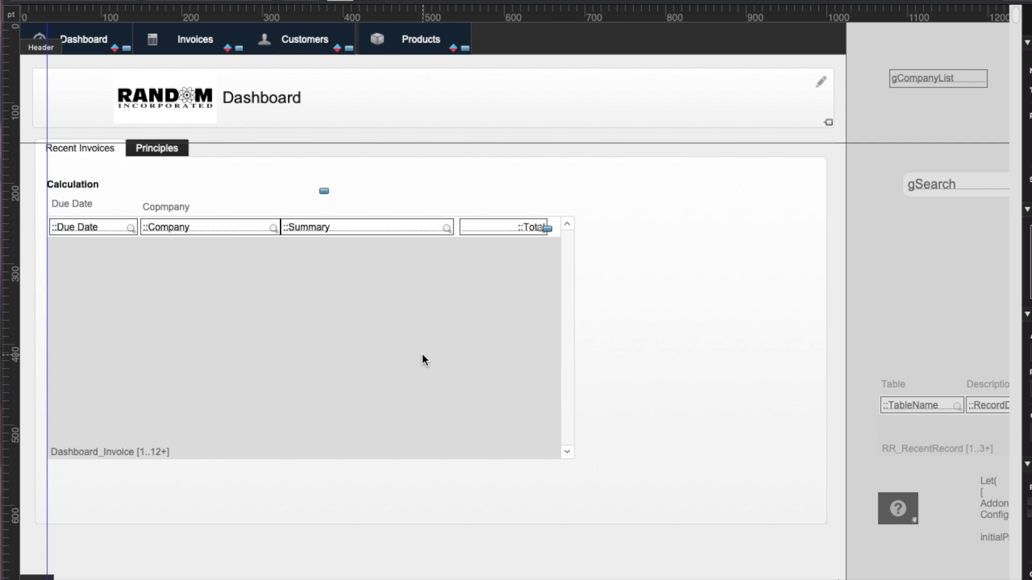
Step: Place the gSearch field in the header, search customers for 'abc', then return to Dashboard
drag(958, 195, 592, 105)
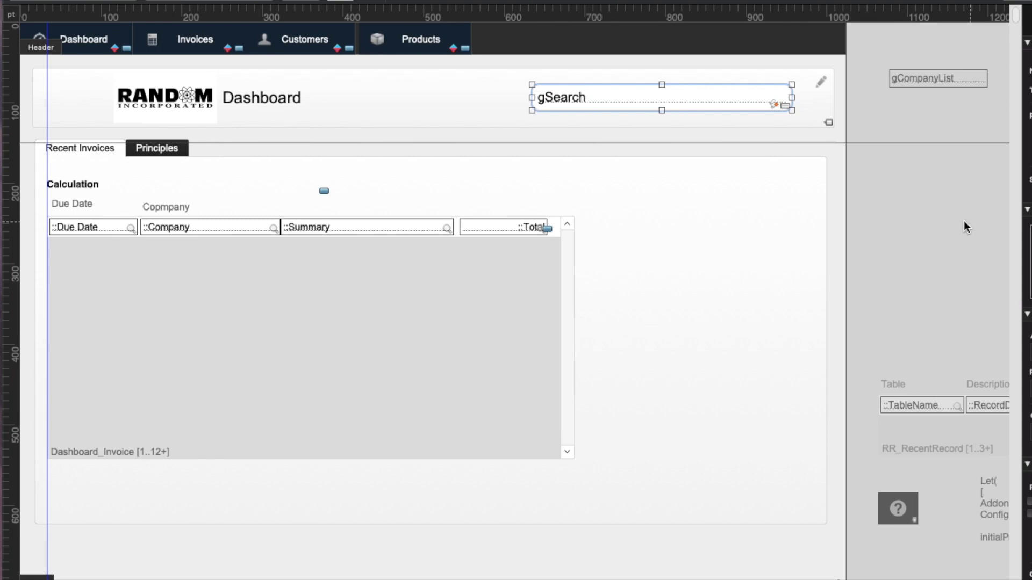
key(super+b)
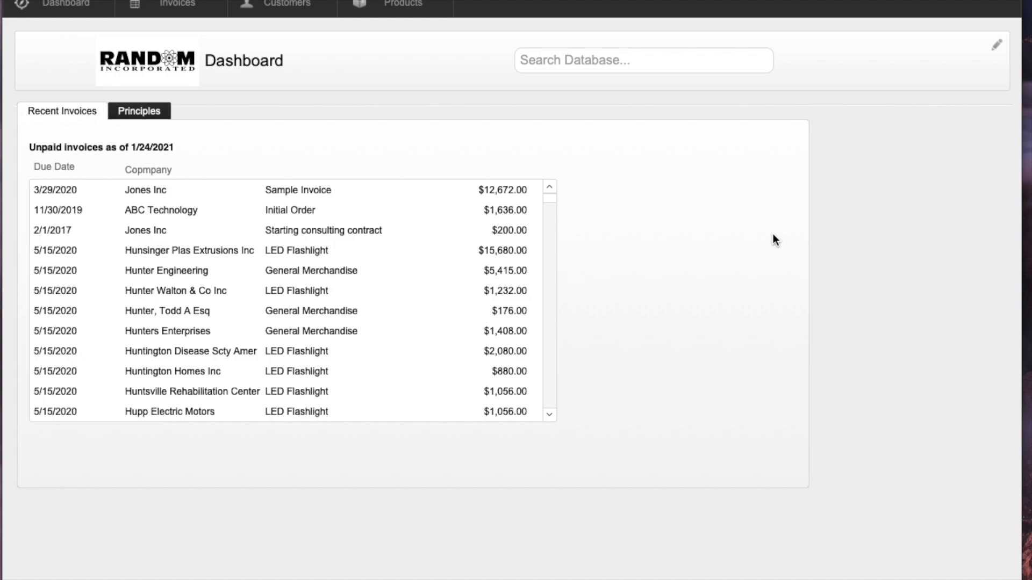
click(580, 58)
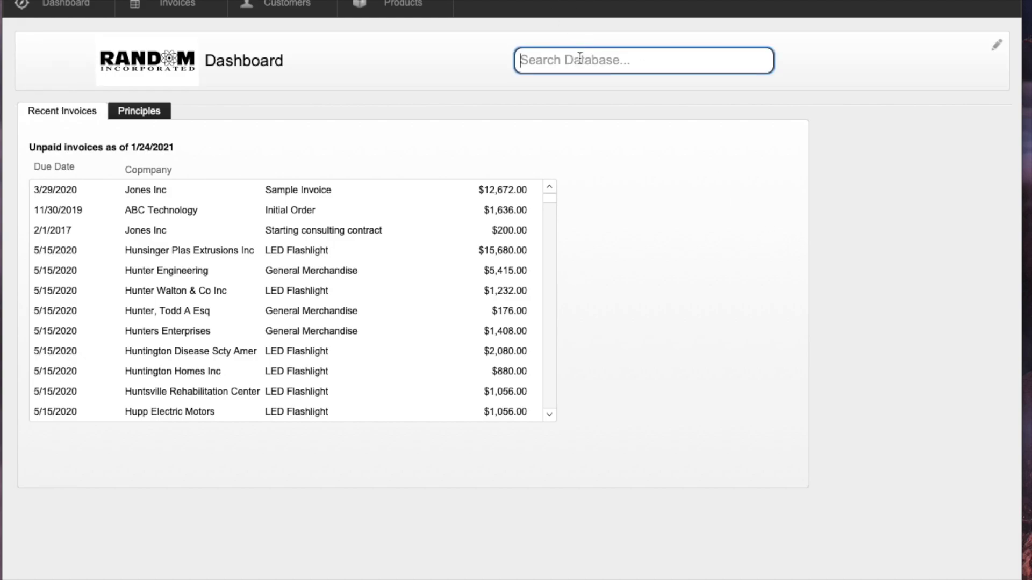
text(abc)
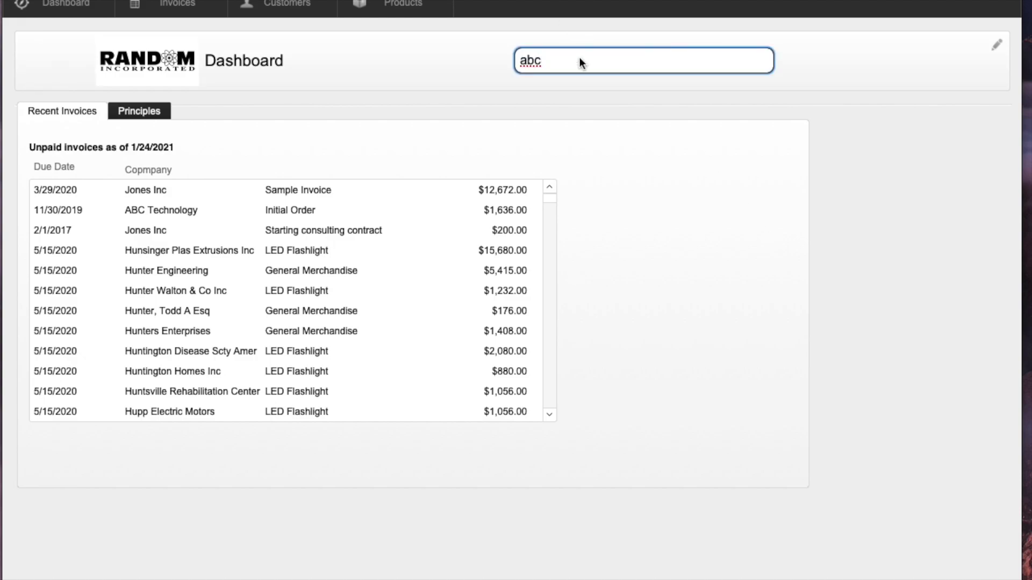
key(Return)
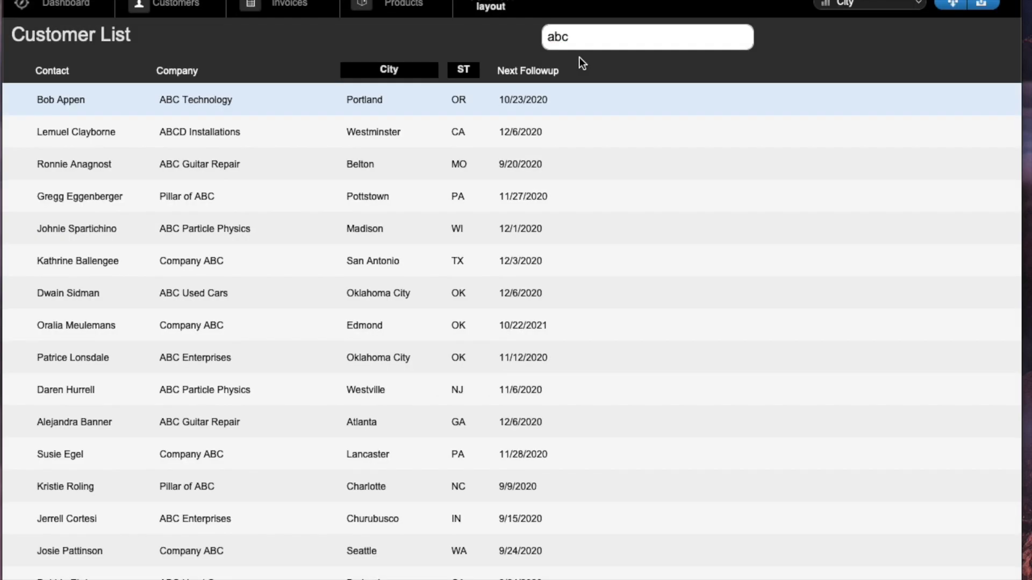
click(71, 6)
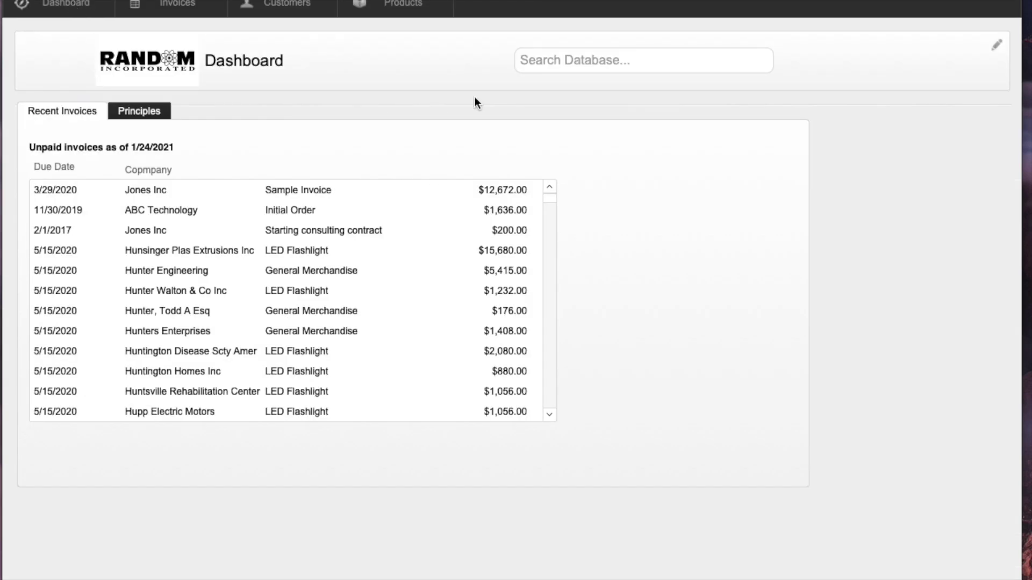
Step: Turn on the Script Debugger and halt the running script
click(393, 0)
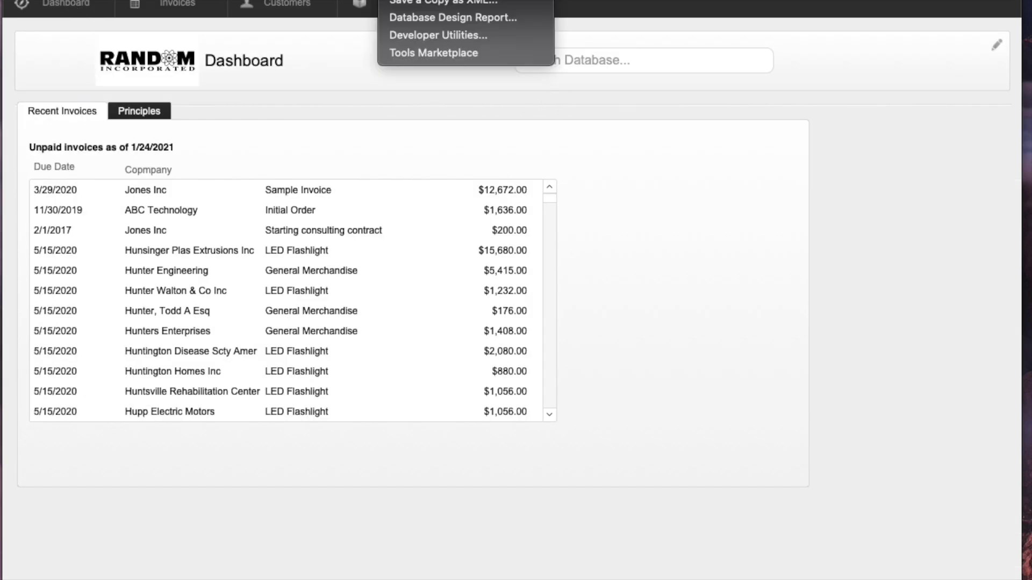
mouse_move(516, 0)
click(430, 0)
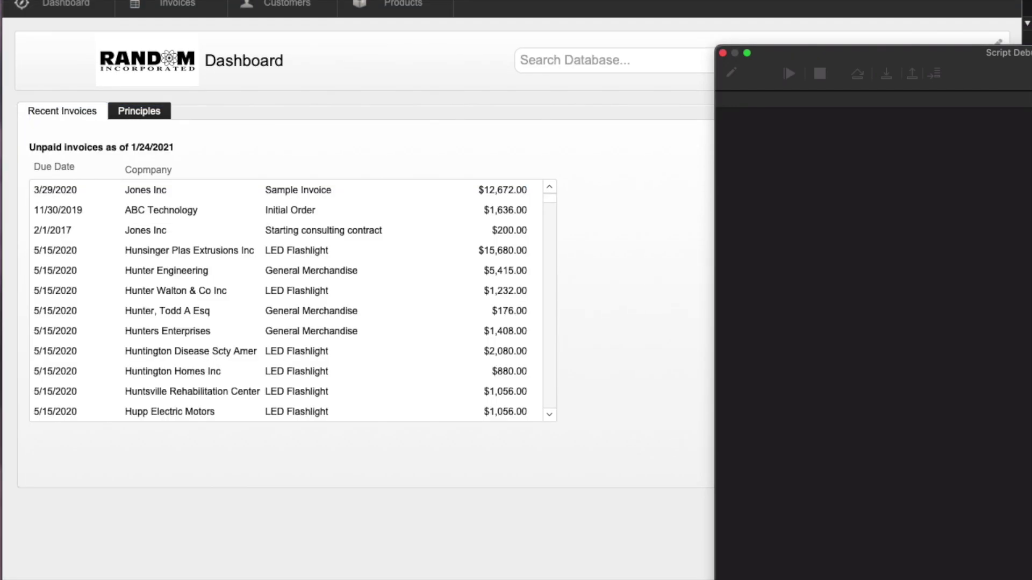
click(814, 72)
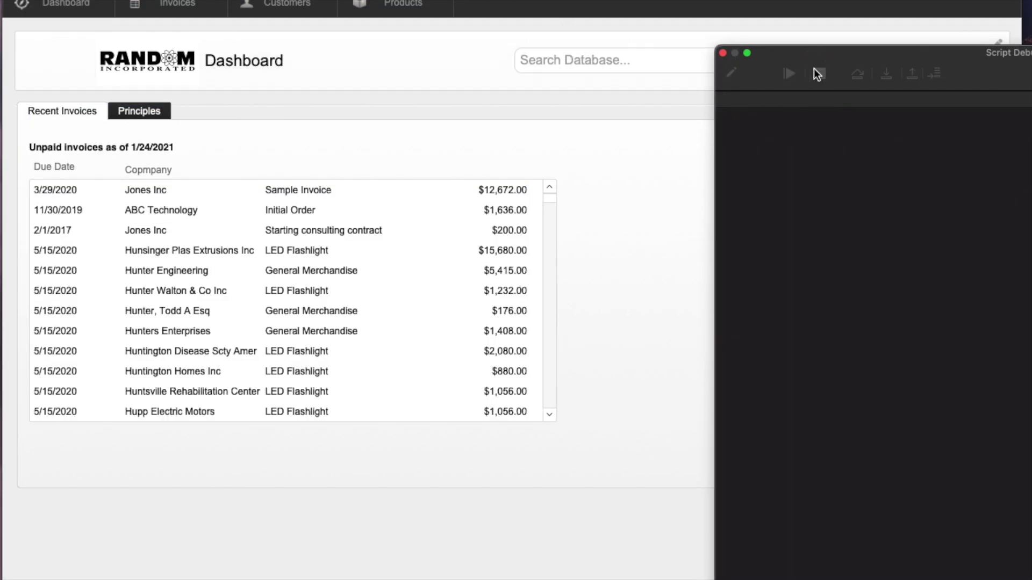
Step: Search the dashboard for 'abc' to trigger the search script in the debugger
click(576, 59)
text(abc)
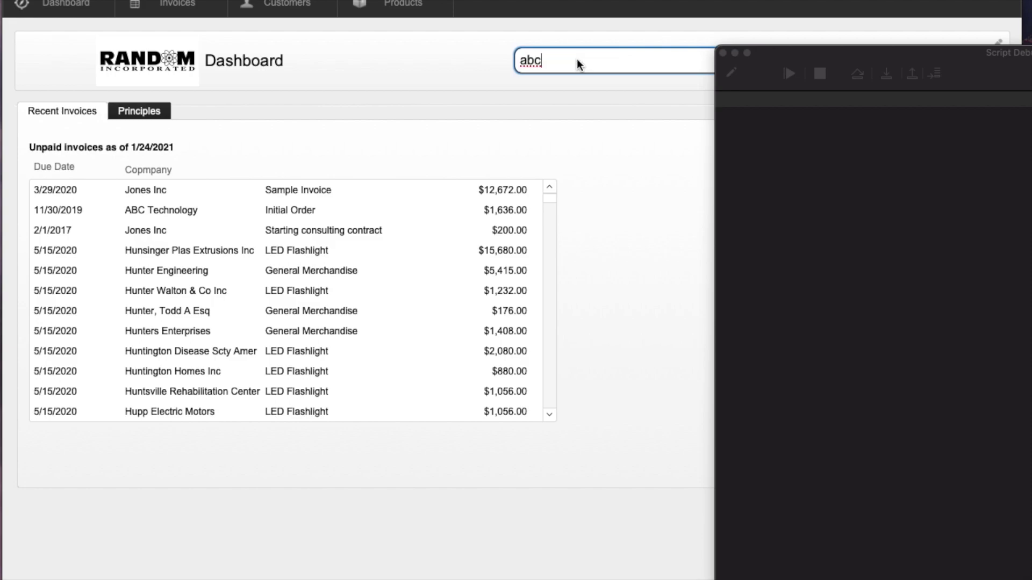
key(Return)
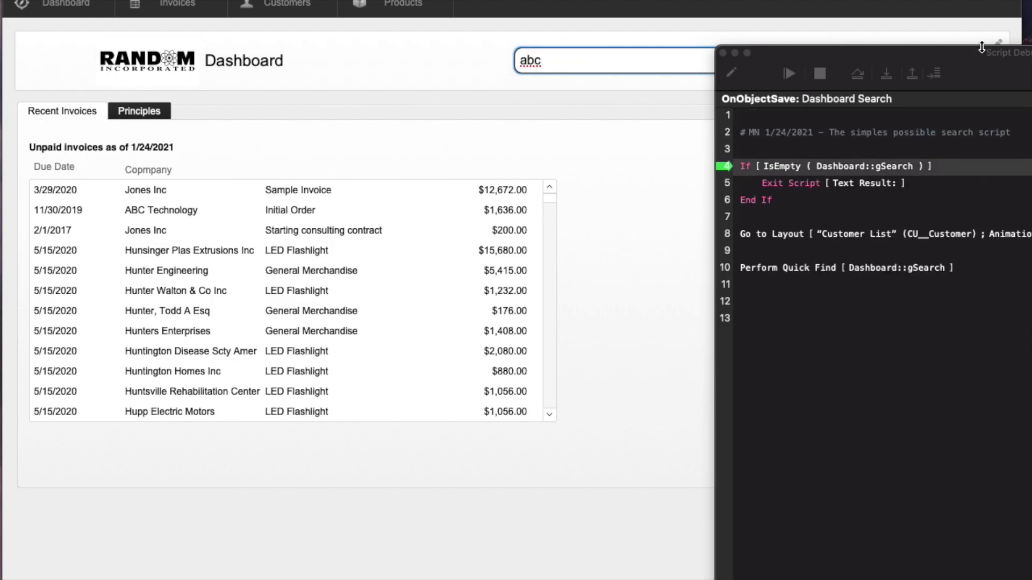
Step: Open the paused Dashboard Search script for editing, then halt it and close the debugger
drag(987, 53, 747, 34)
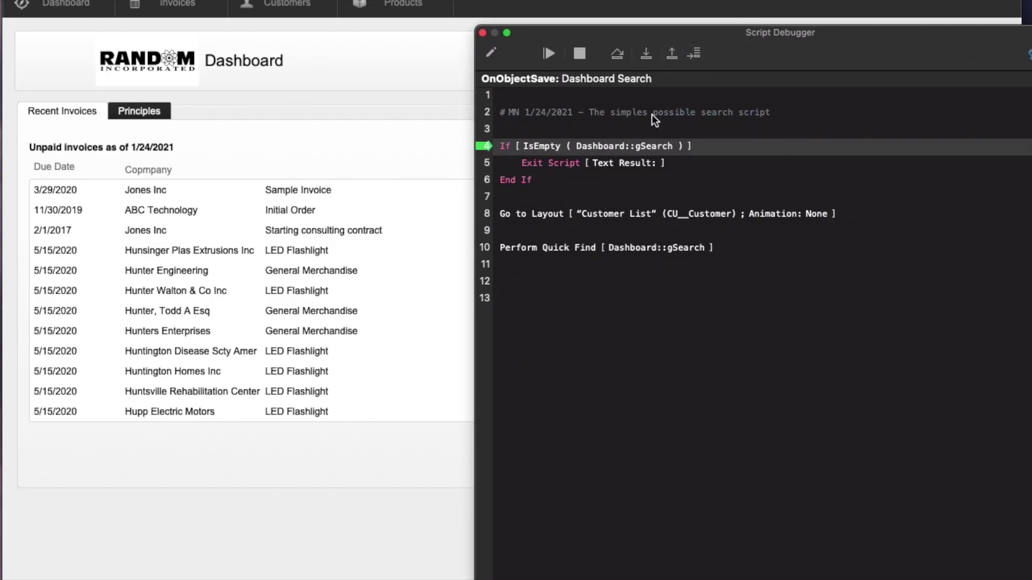
drag(743, 36, 741, 2)
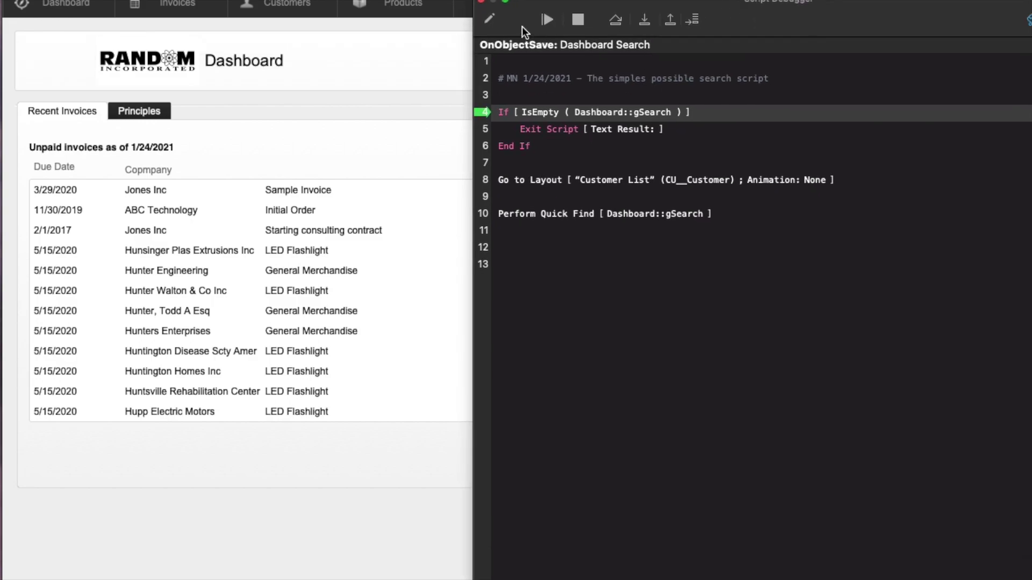
click(487, 21)
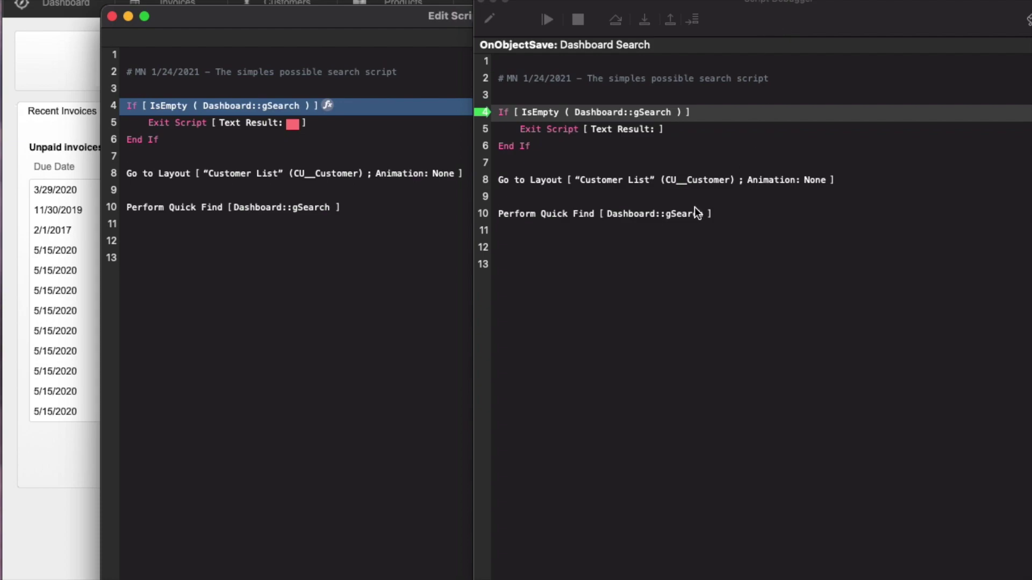
click(574, 17)
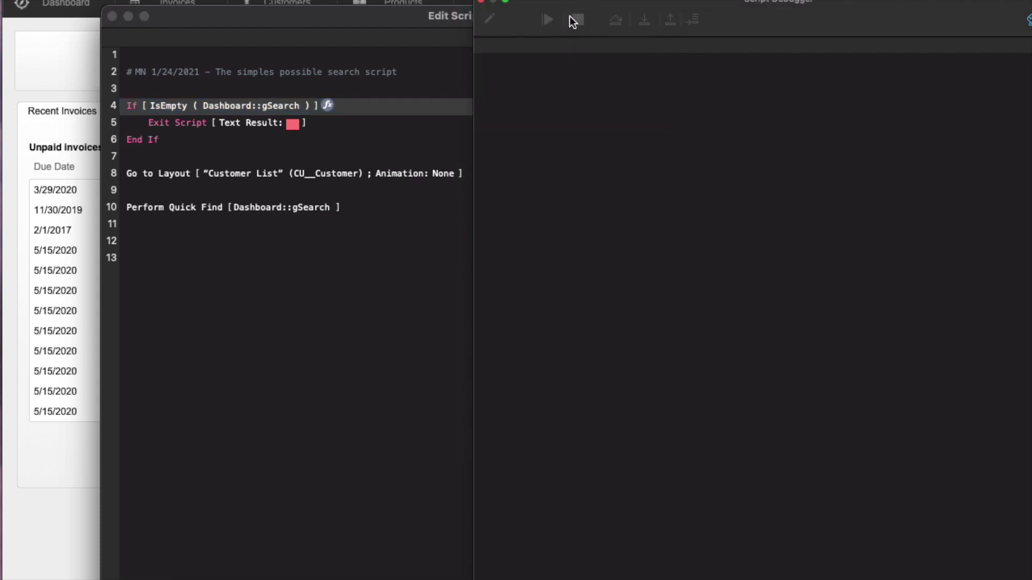
click(482, 1)
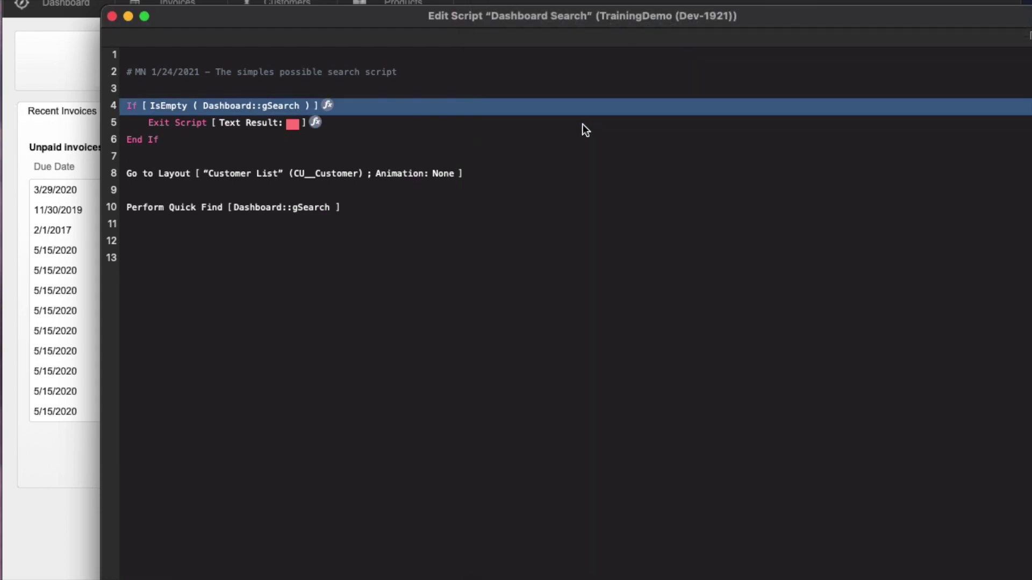
Step: Place the script editor beside the dashboard and highlight End If, Go to Layout, Perform Quick Find
drag(427, 29, 656, 0)
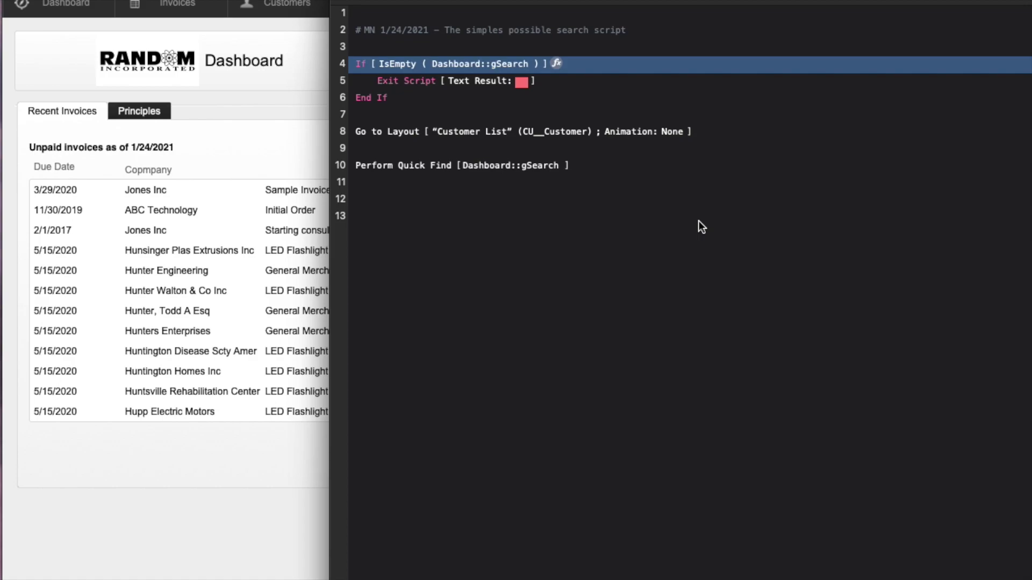
click(430, 95)
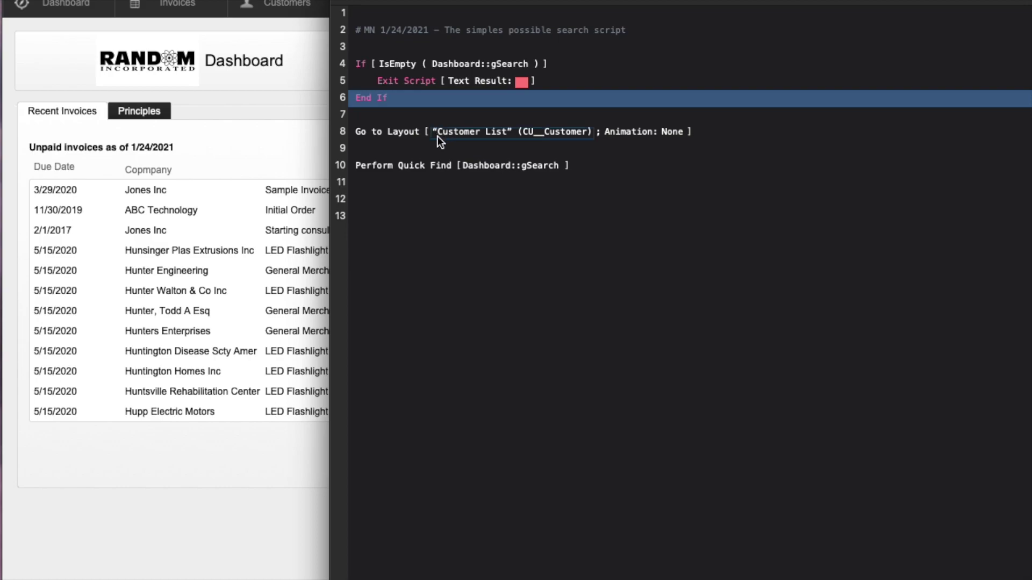
click(385, 135)
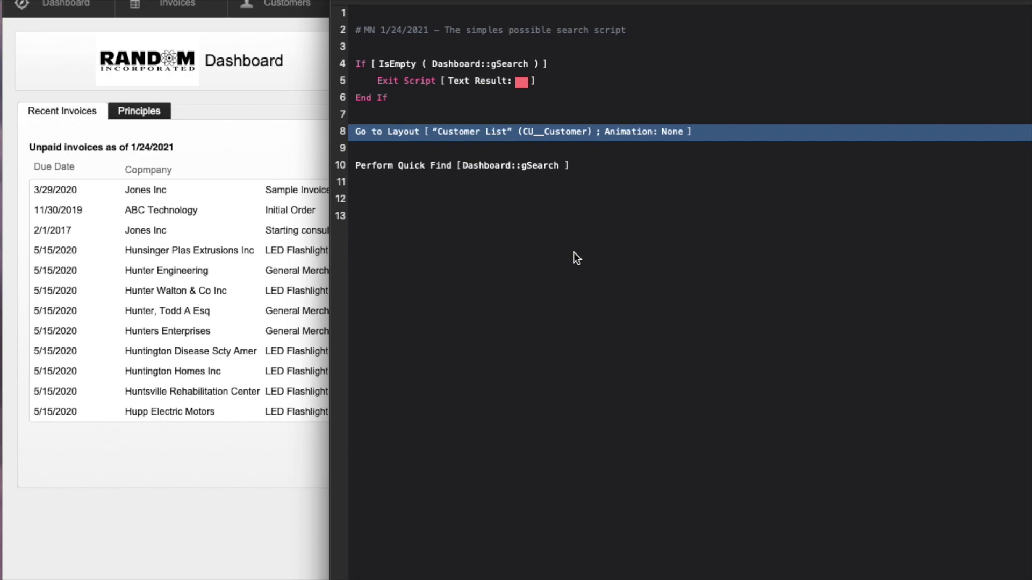
click(409, 166)
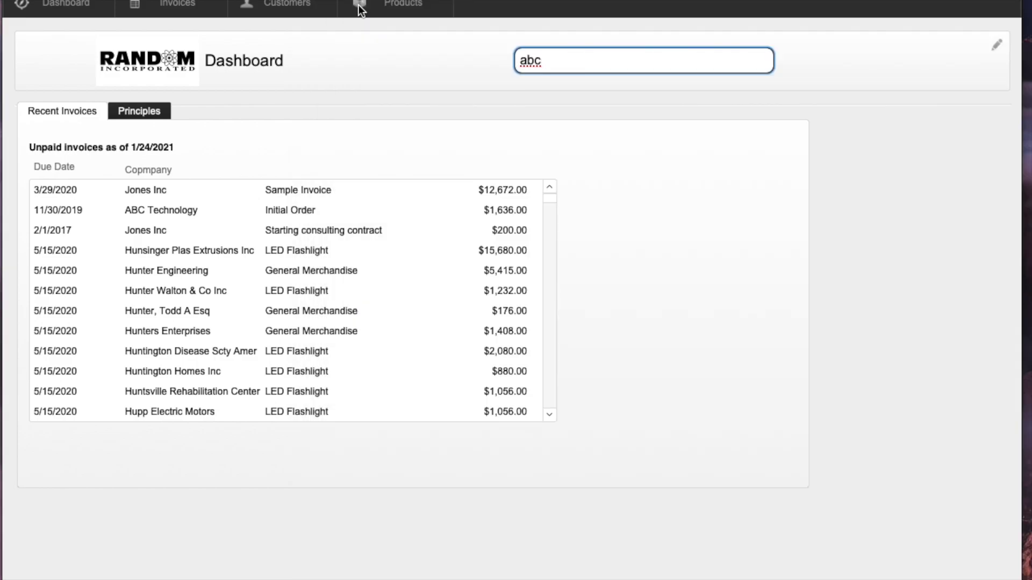
Step: Search customers for 'abc tech', then rerun the search with just 'abc'
text(h)
key(Return)
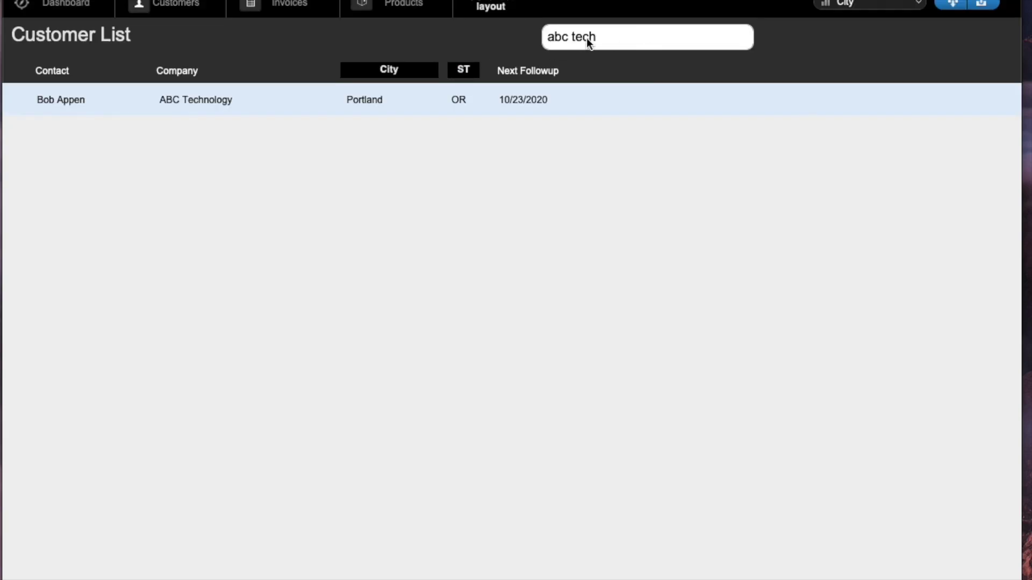
click(635, 33)
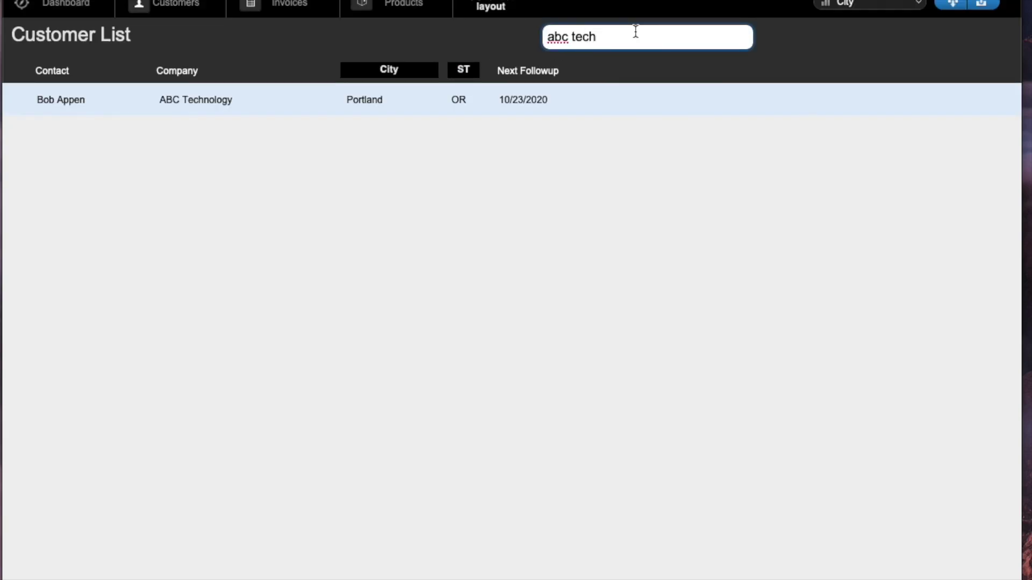
key(BackSpace)
key(BackSpace)
key(BackSpace)
key(BackSpace)
key(BackSpace)
key(Tab)
Step: Search 'tech portland', then 'tech 9/17/2020' to isolate Technicrete Corp, and return to Dashboard
click(634, 31)
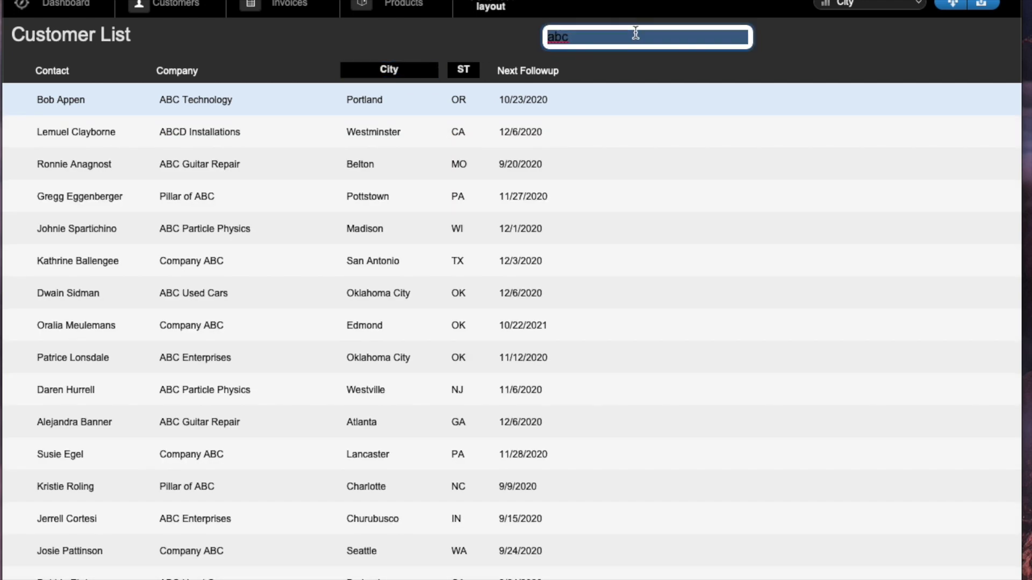
text(tech portland)
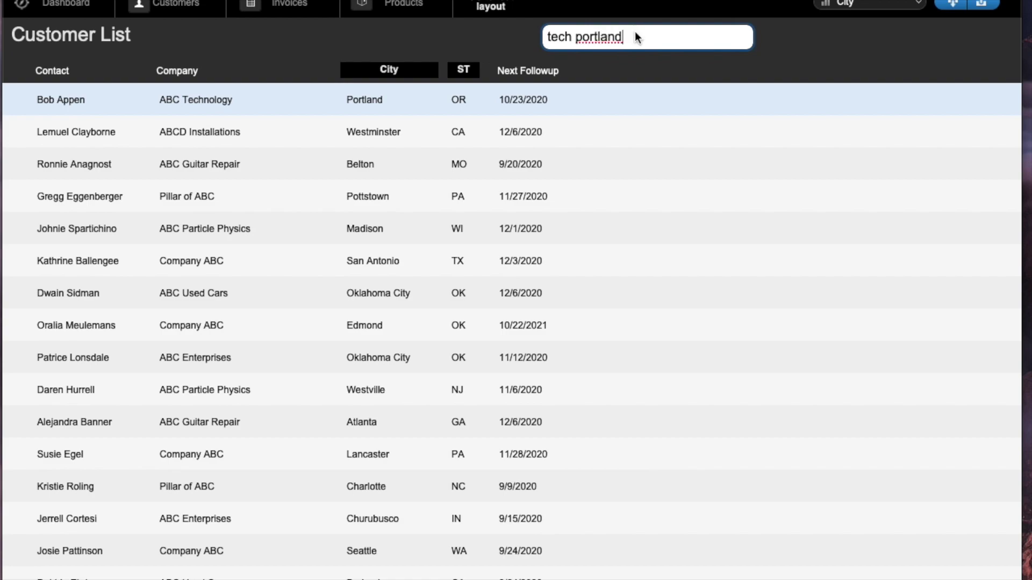
key(Tab)
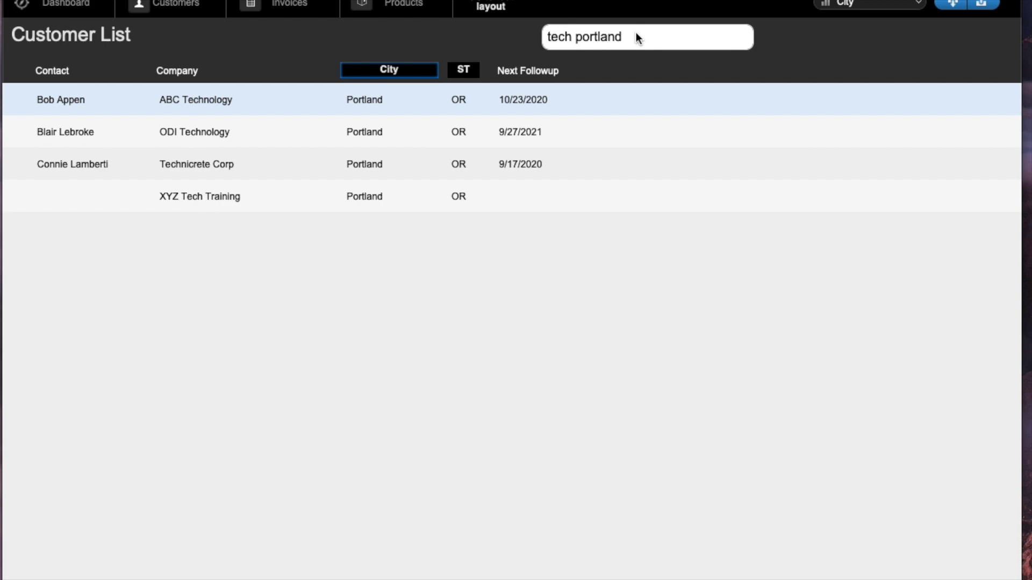
key(shift+Tab)
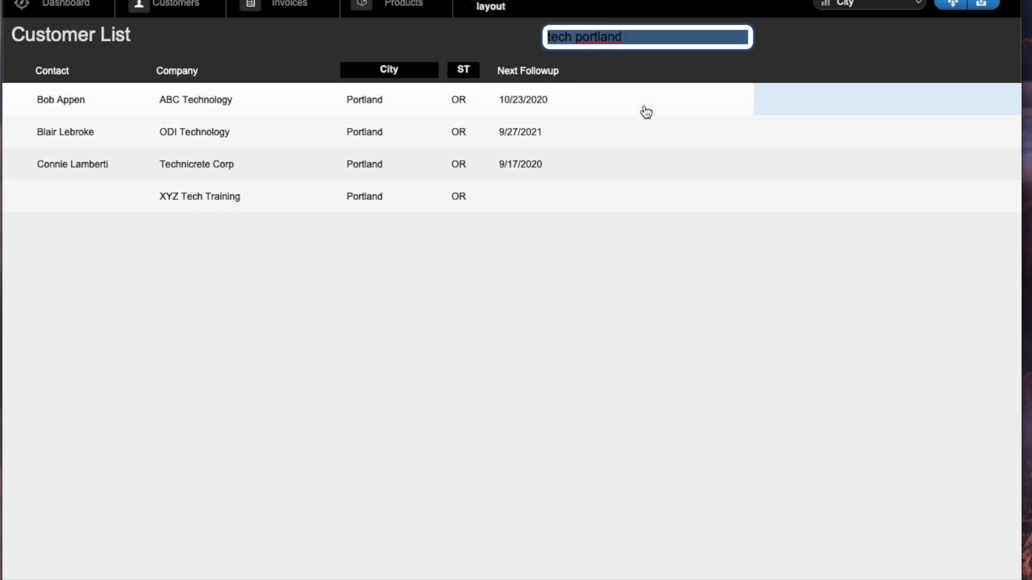
text(tech 9)
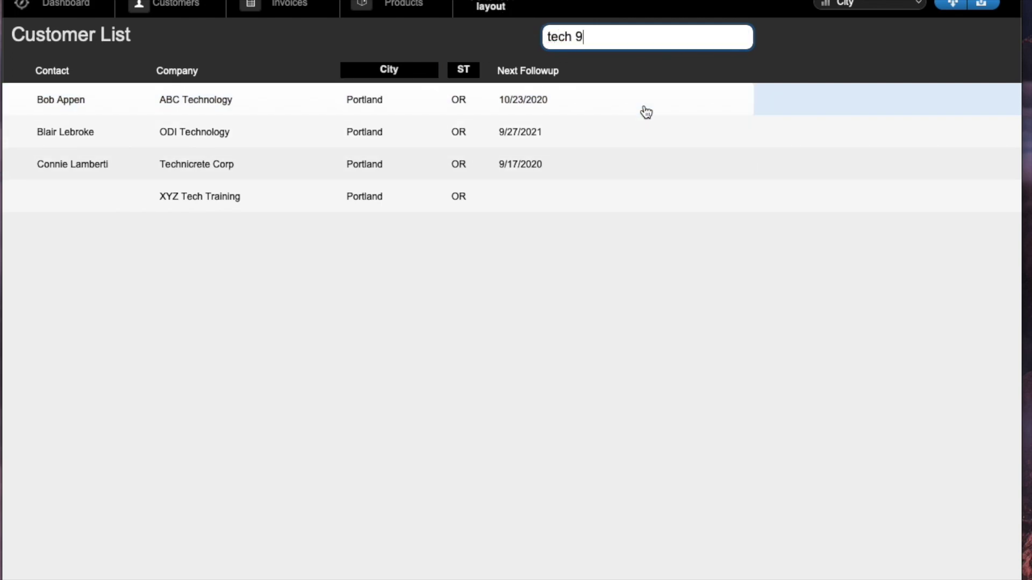
text(/17/2020)
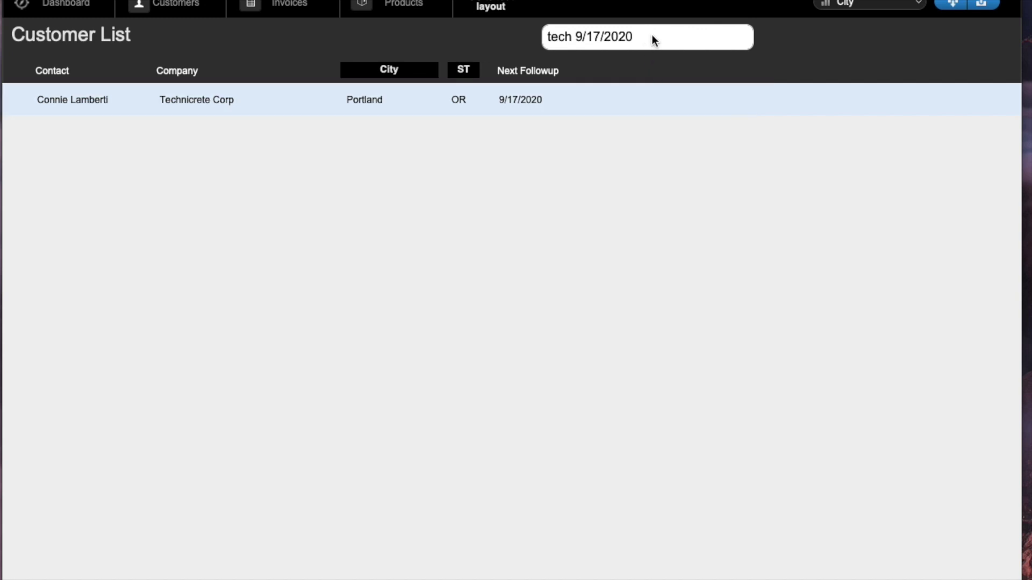
click(38, 5)
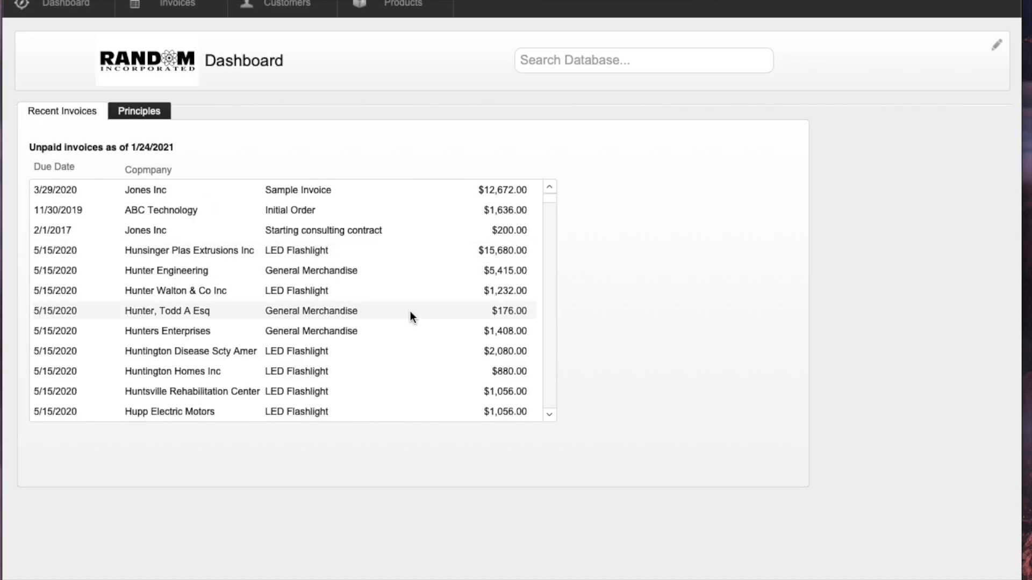
Step: In Layout mode, rename the Principles tab to 'Timeline' in Tab Control Setup
key(super+l)
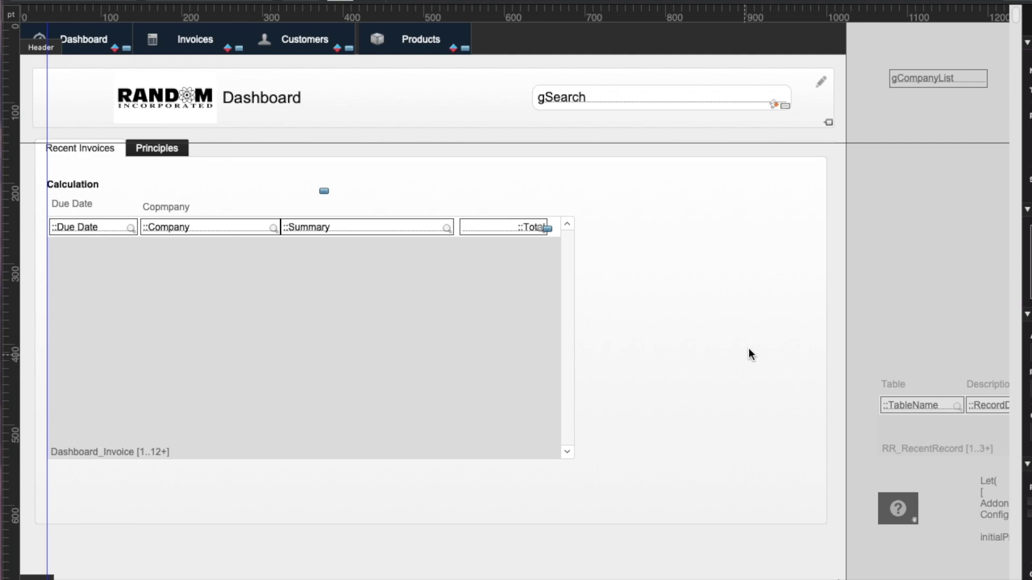
double_click(170, 150)
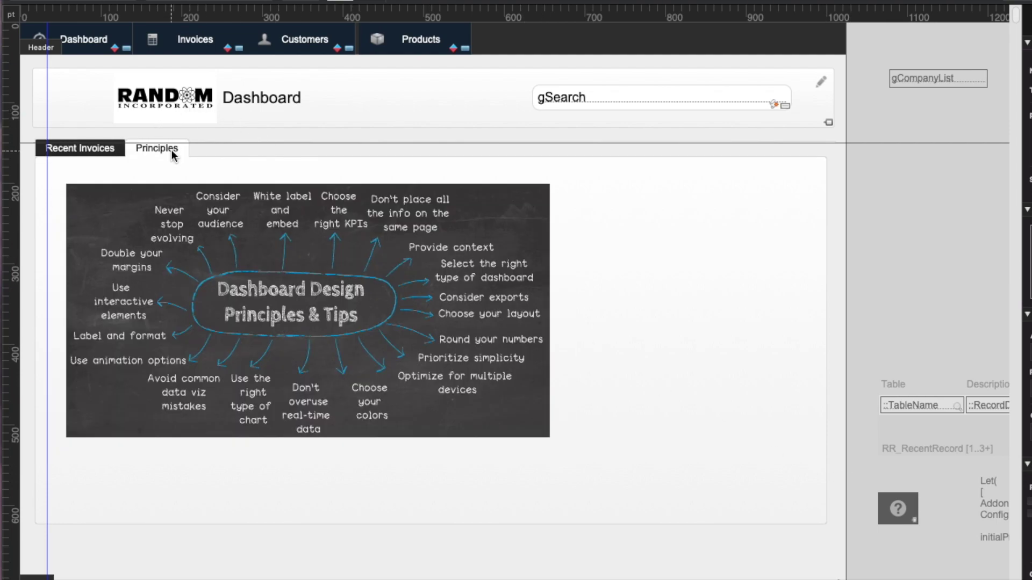
click(570, 182)
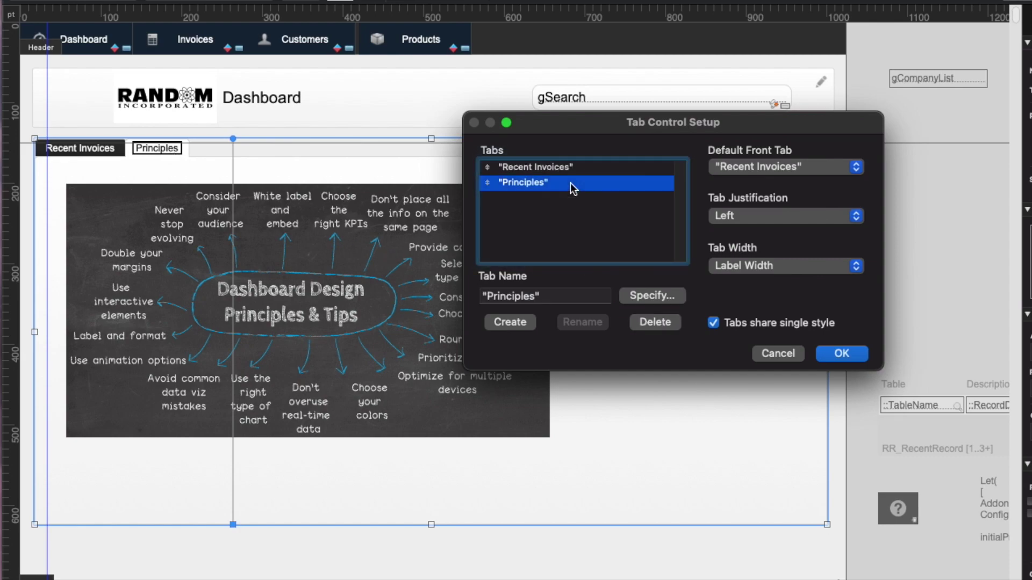
key(Tab)
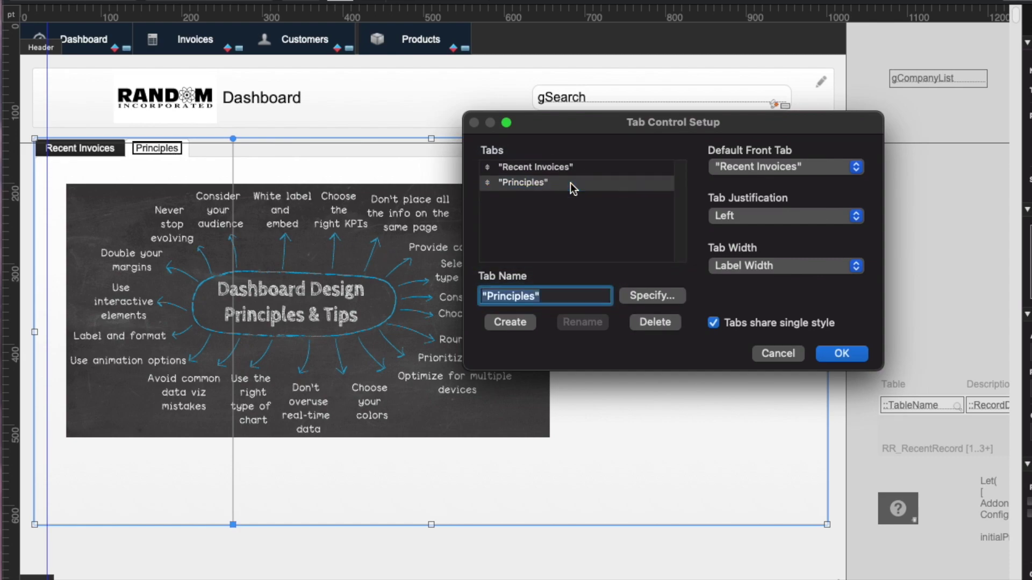
text(Timeline)
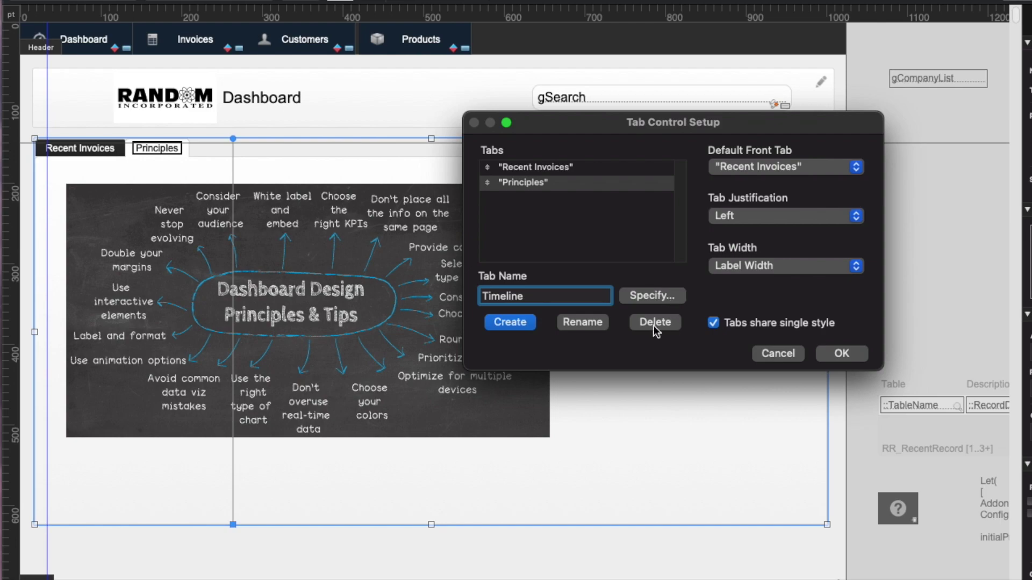
click(586, 321)
click(836, 352)
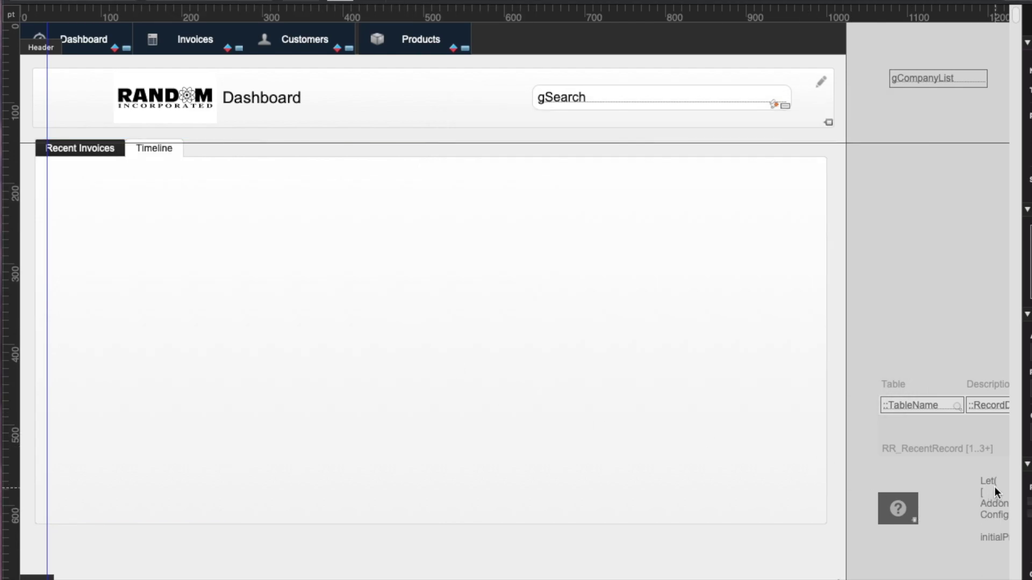
Step: Drag the activity timeline web viewer into the Timeline tab, fill the panel, and preview its task cards
drag(992, 497, 64, 192)
drag(370, 240, 792, 501)
key(super+b)
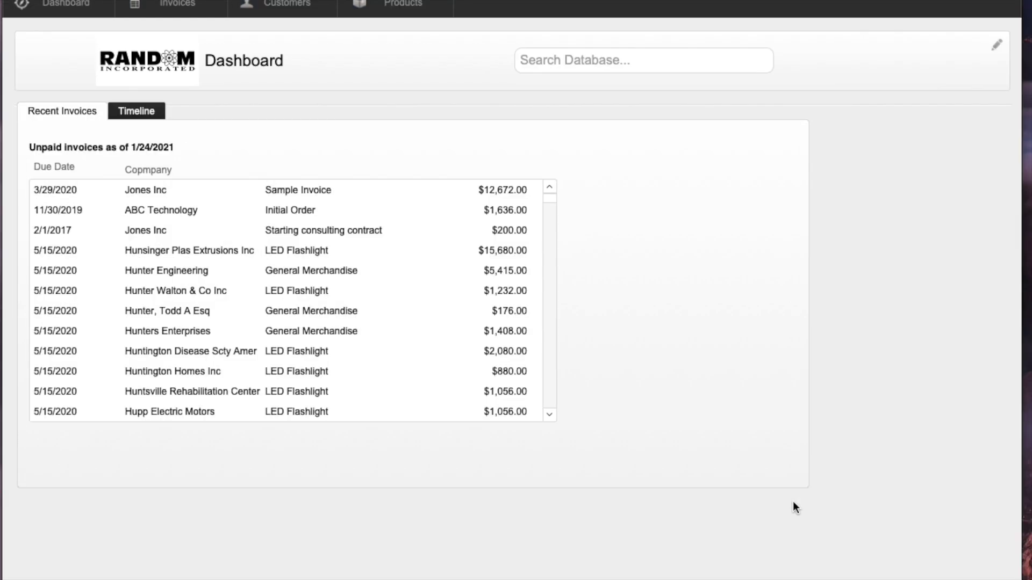
click(162, 110)
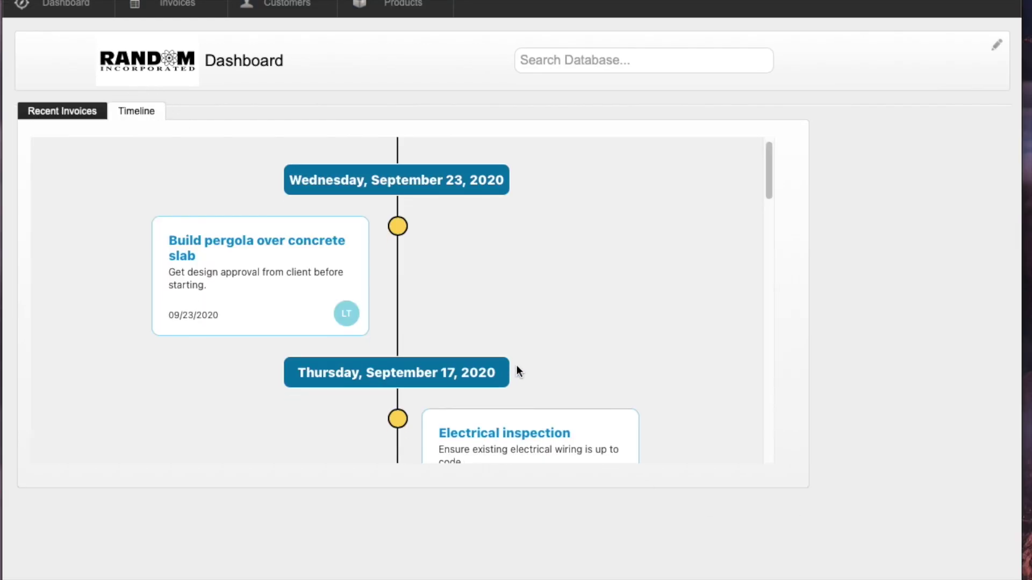
scroll(517, 366, down, 2)
scroll(493, 300, up, 2)
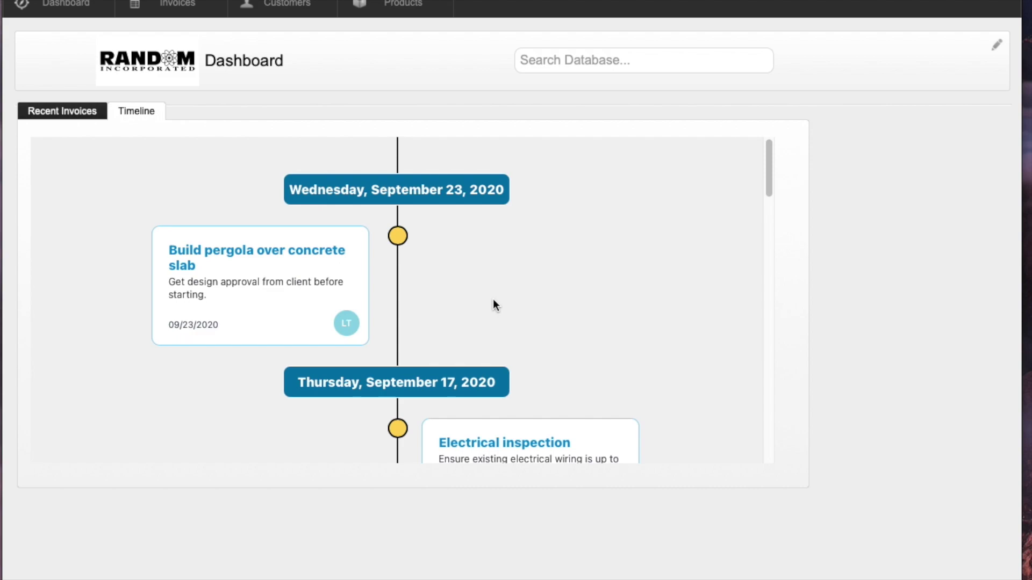
scroll(718, 196, down, 2)
drag(770, 196, 756, 265)
scroll(559, 321, up, 10)
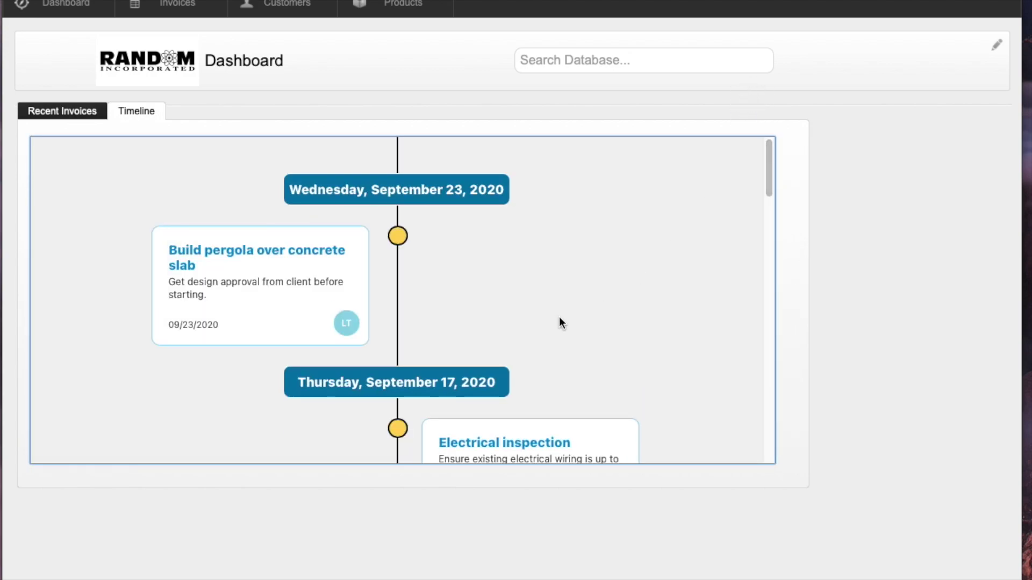
key(super+l)
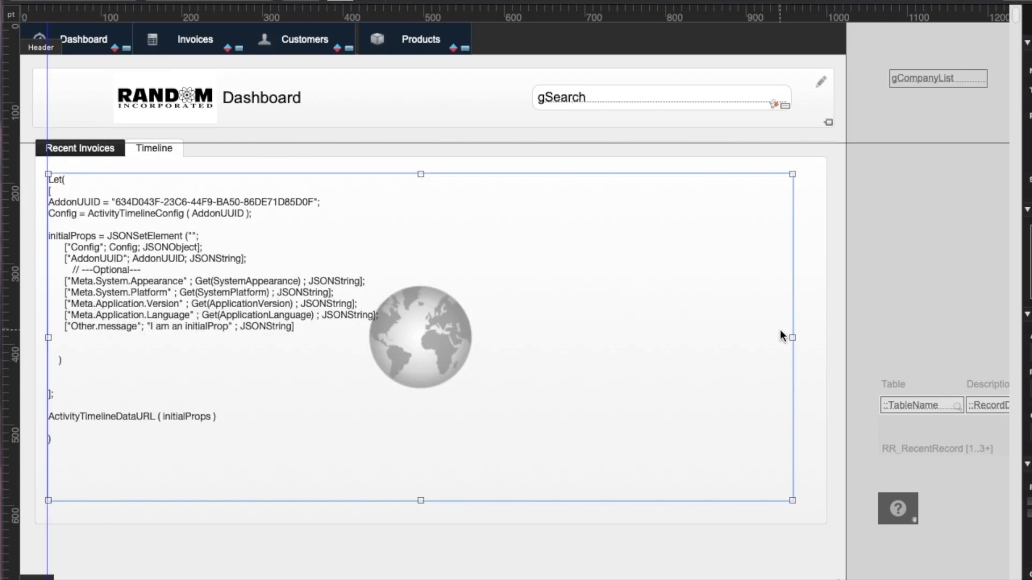
Step: Narrow the web viewer to 245 pt wide and move it to the layout's right side
drag(793, 337, 252, 325)
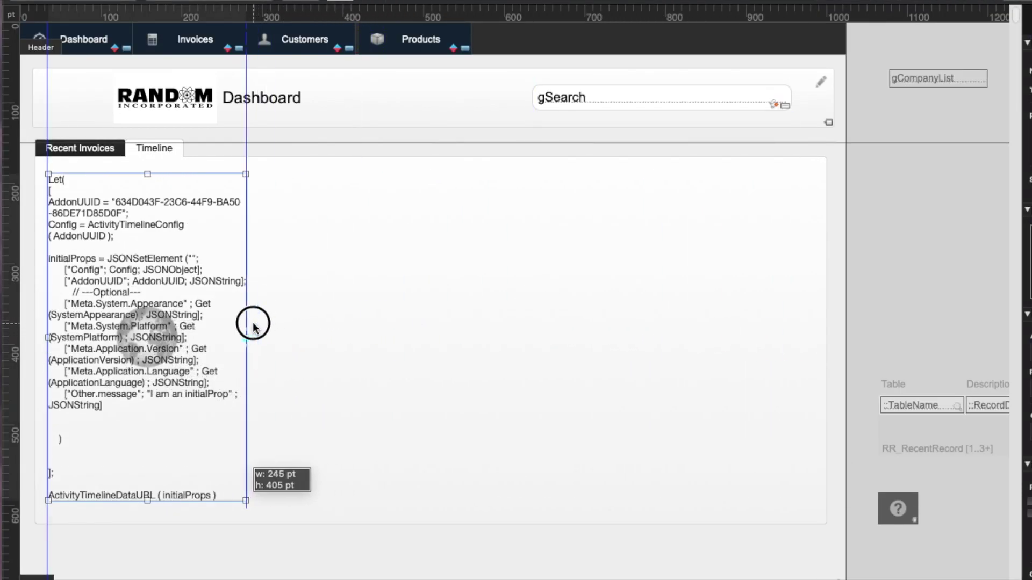
drag(138, 296, 923, 301)
click(33, 138)
Step: Shrink the tab control from its right edge and place the web viewer beside it
click(73, 148)
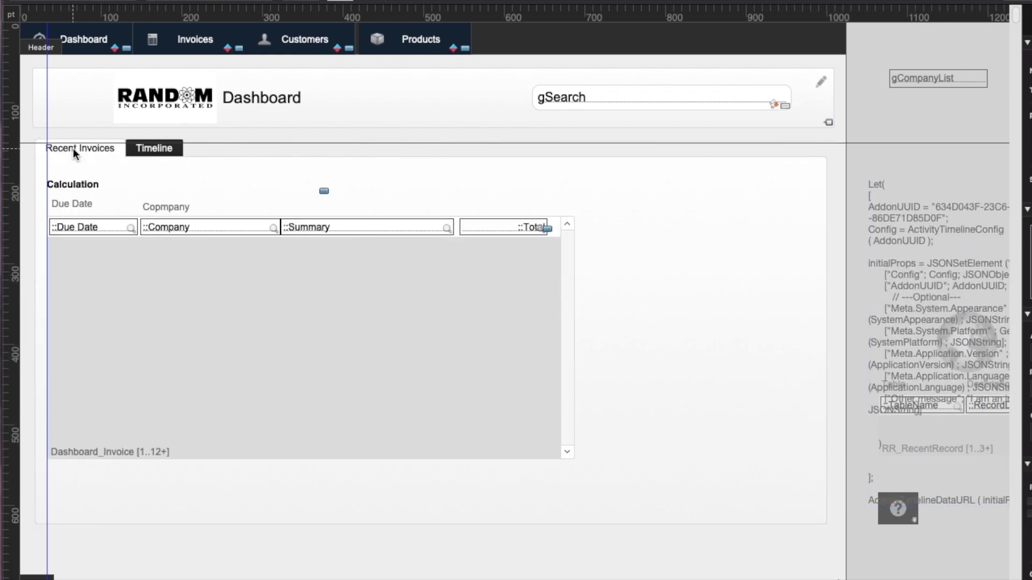
click(698, 313)
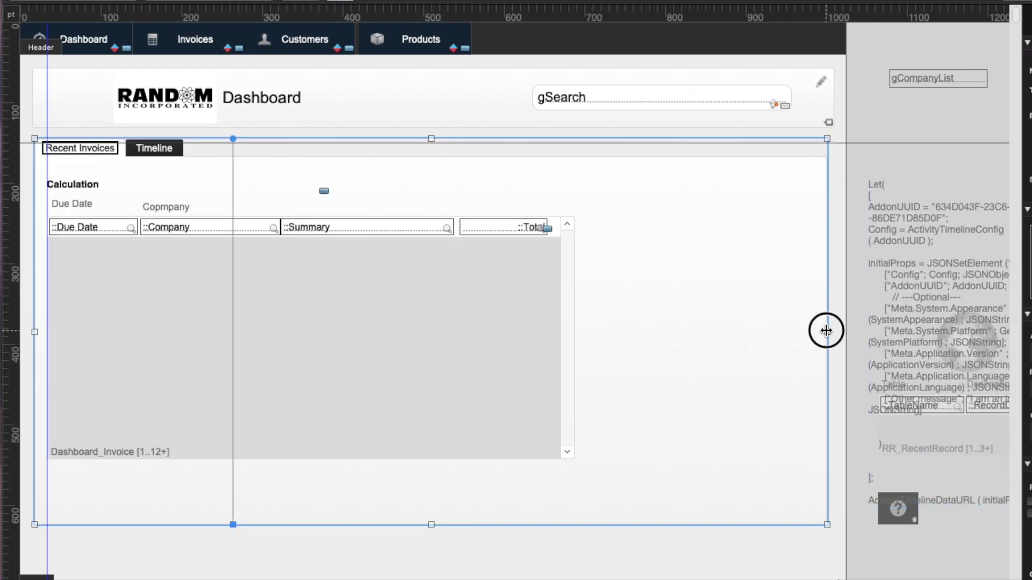
drag(826, 331, 592, 328)
drag(918, 315, 694, 294)
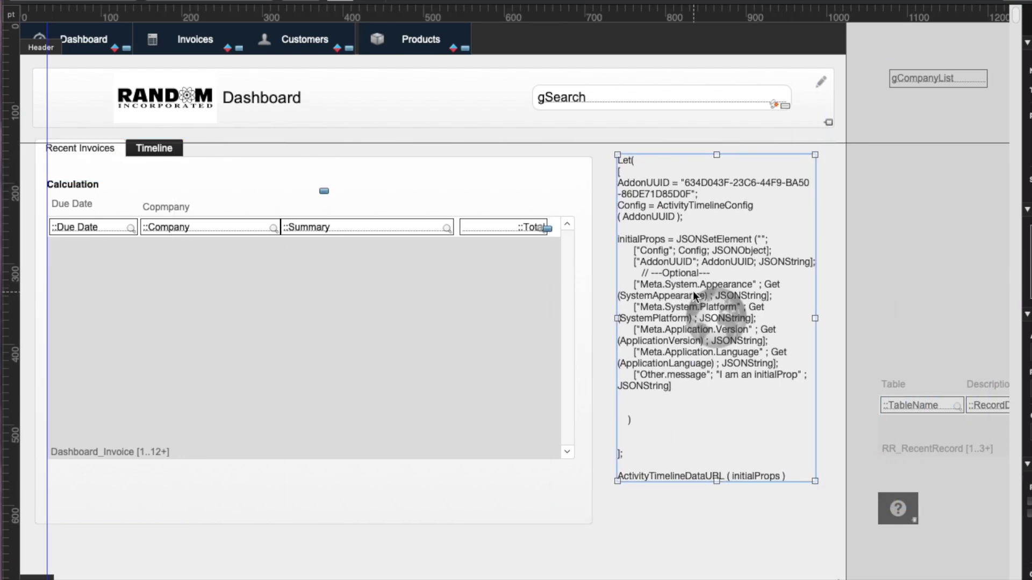
Step: Check the side-by-side arrangement in Browse mode, then return to Layout mode on the Timeline tab
key(super+b)
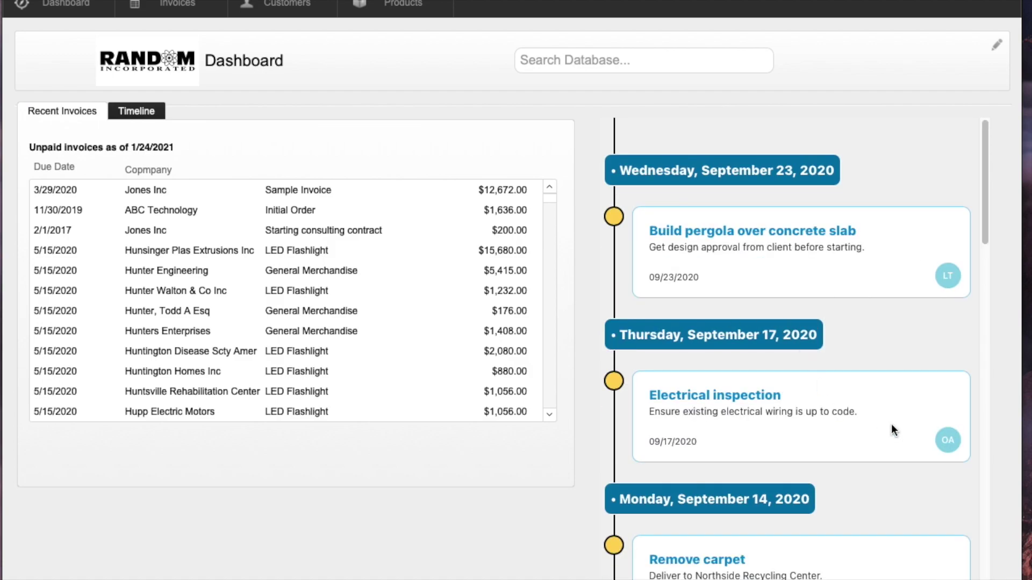
scroll(470, 351, up, 1)
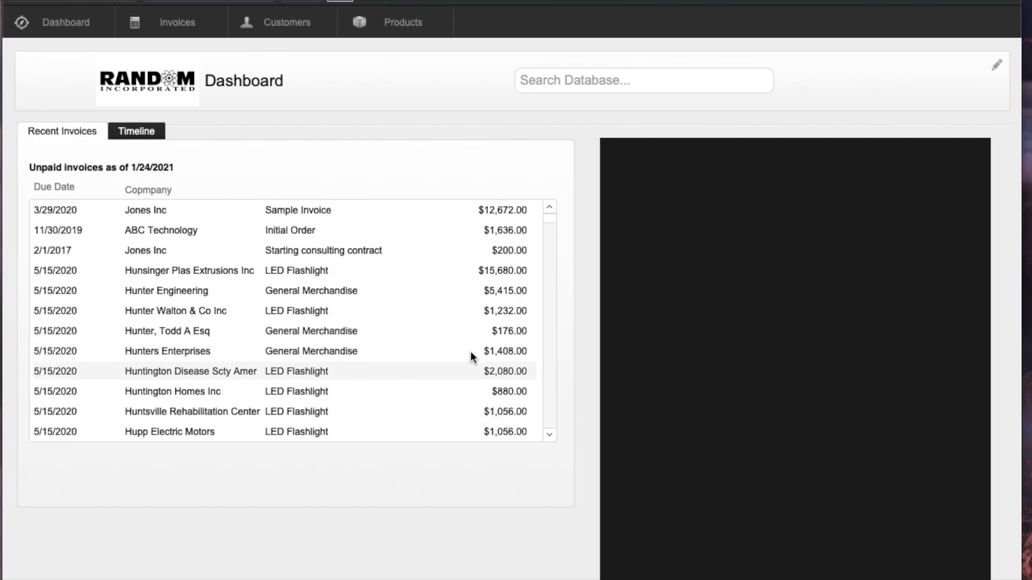
key(super+l)
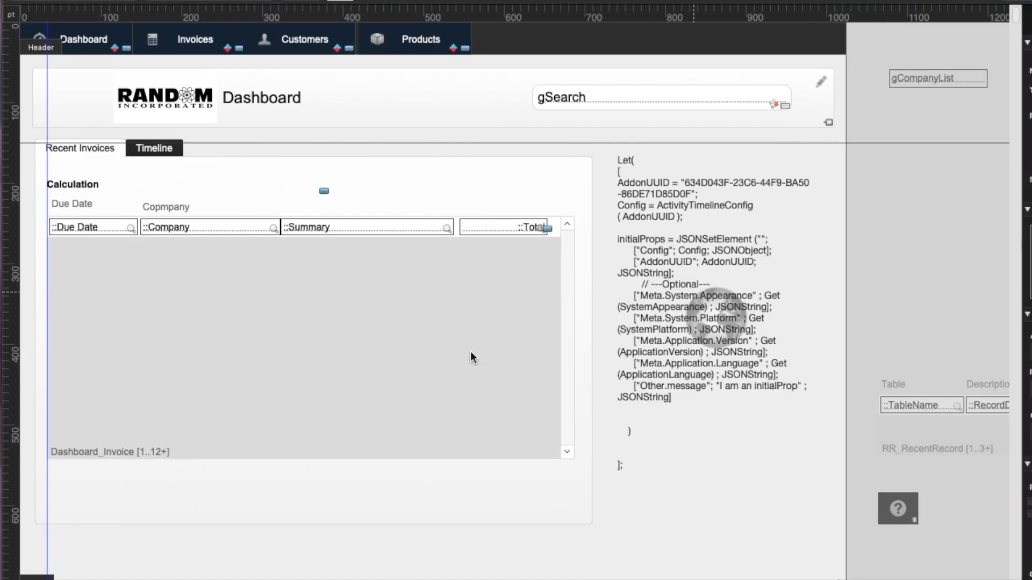
click(159, 146)
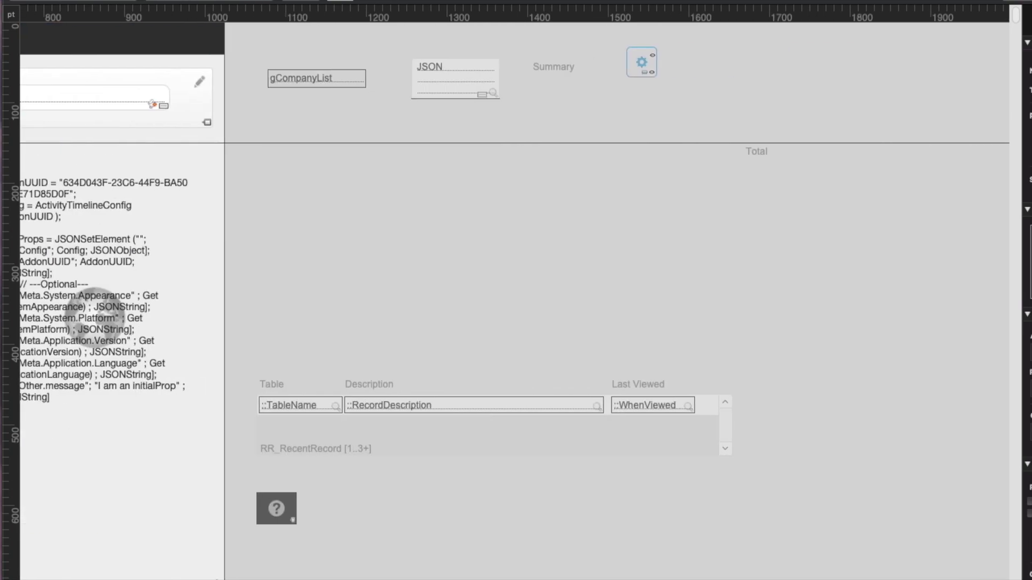
Step: Move the RR_RecentRecord portal and its labels into the Timeline tab and set it to 12 rows
scroll(704, 348, right, 10)
drag(705, 349, 183, 447)
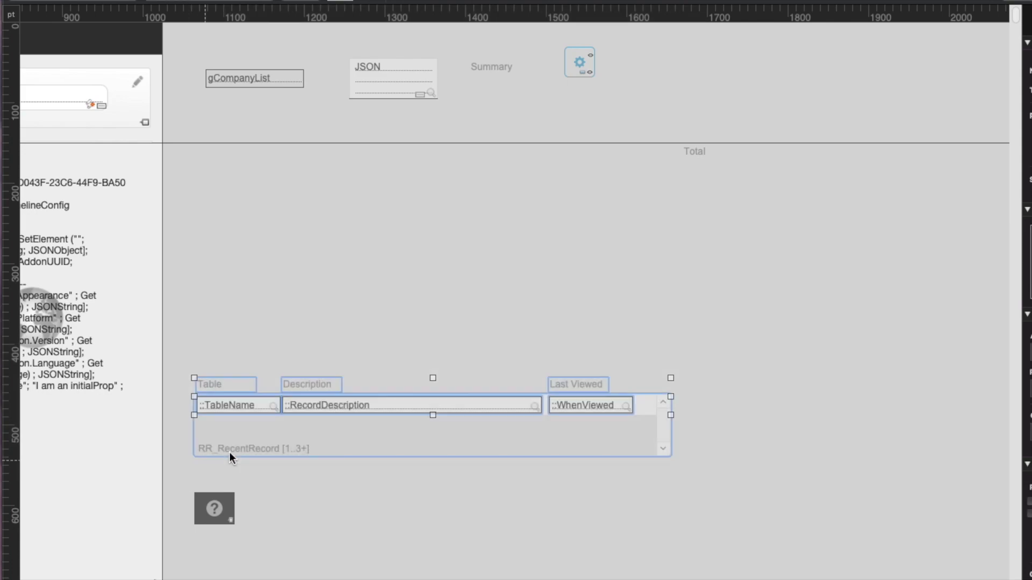
drag(284, 431, 137, 235)
double_click(215, 241)
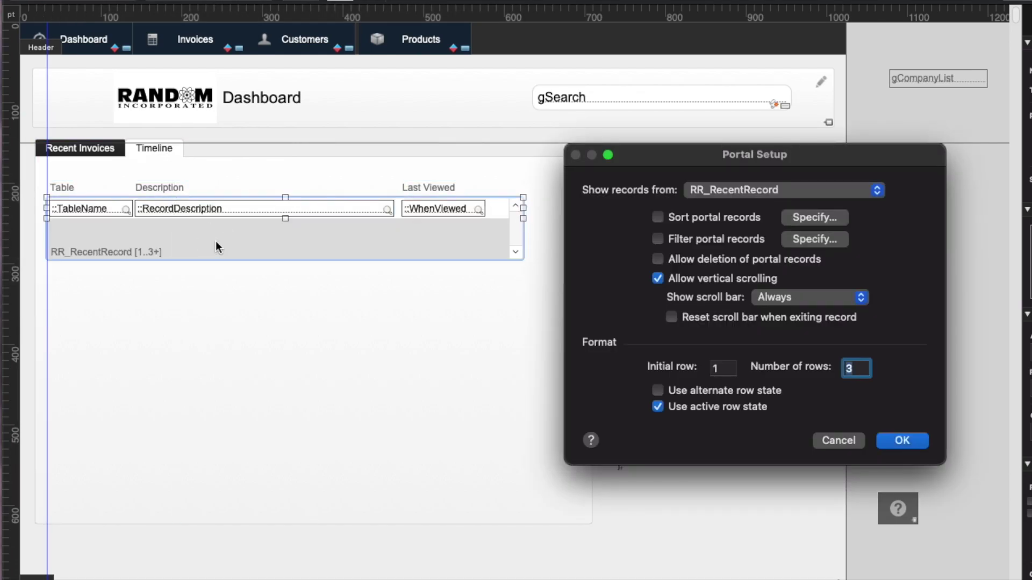
text(12)
key(Return)
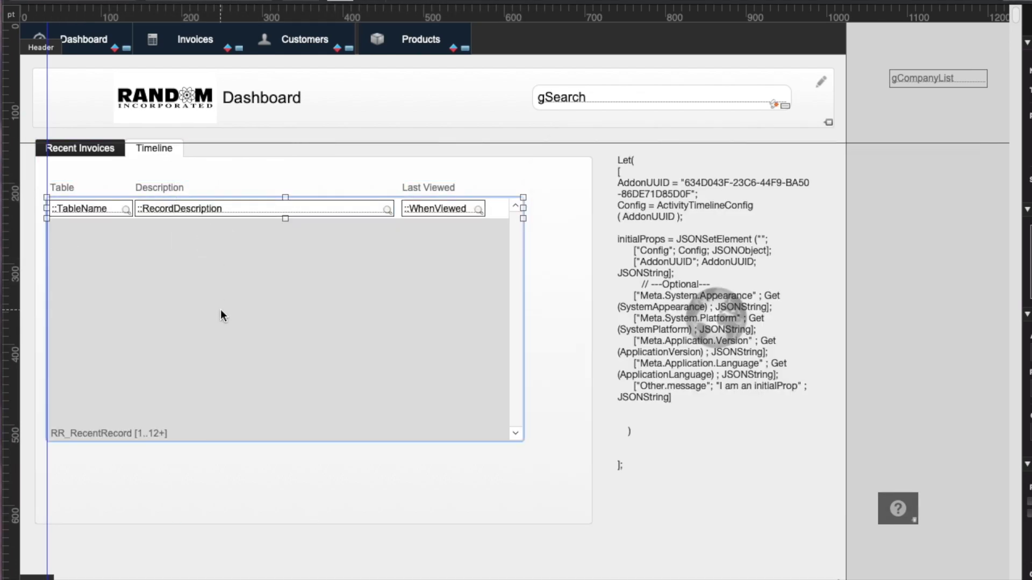
Step: Preview the portal, recheck its settings keeping 12 rows, and preview the dashboard again
key(super+b)
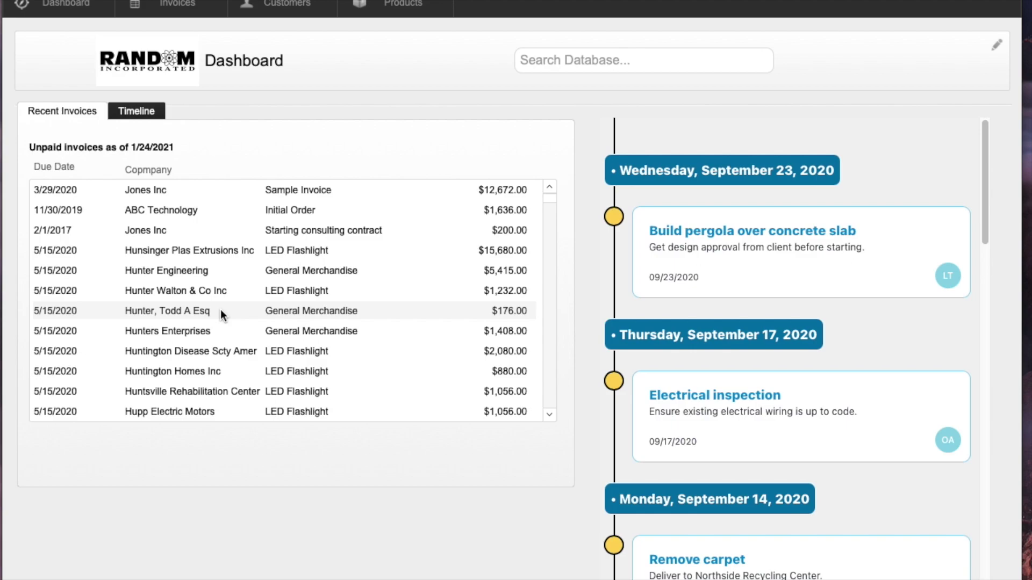
key(super+l)
click(176, 150)
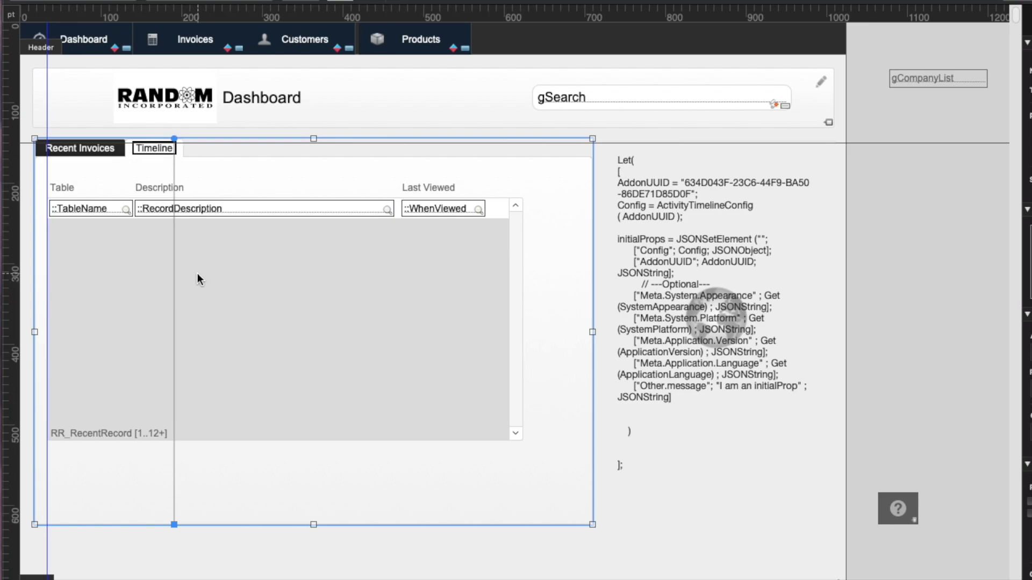
click(253, 269)
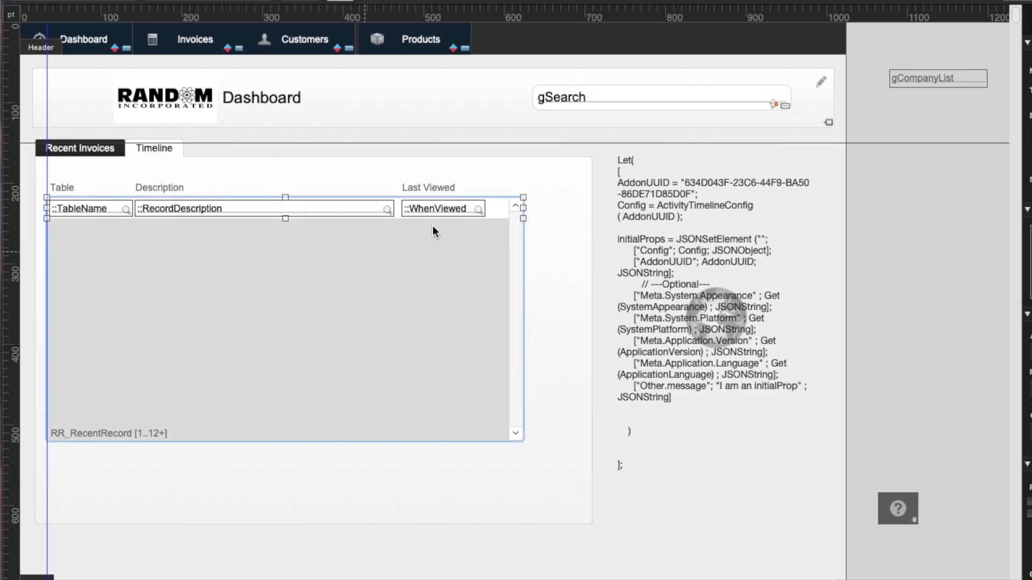
click(502, 201)
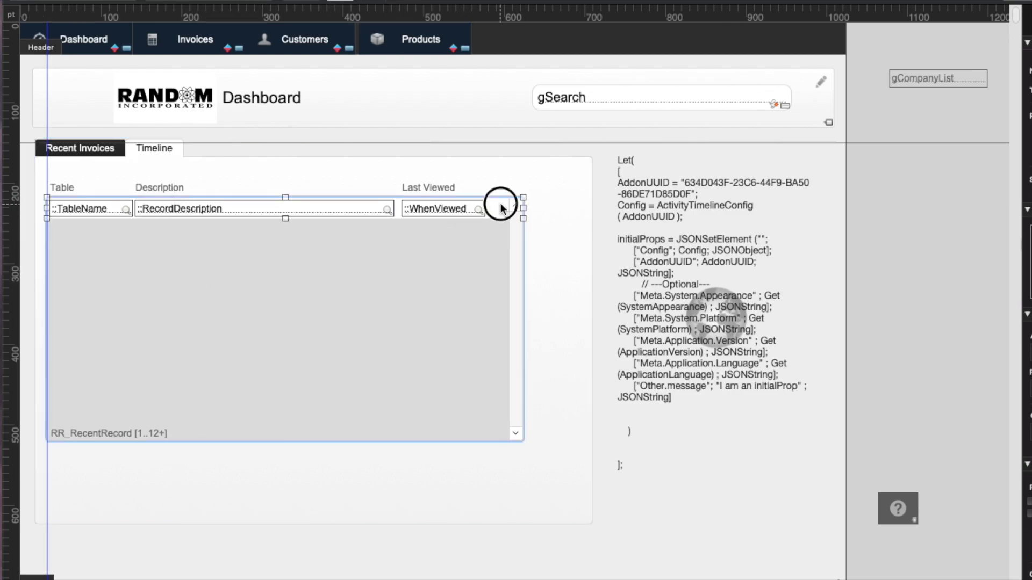
double_click(255, 295)
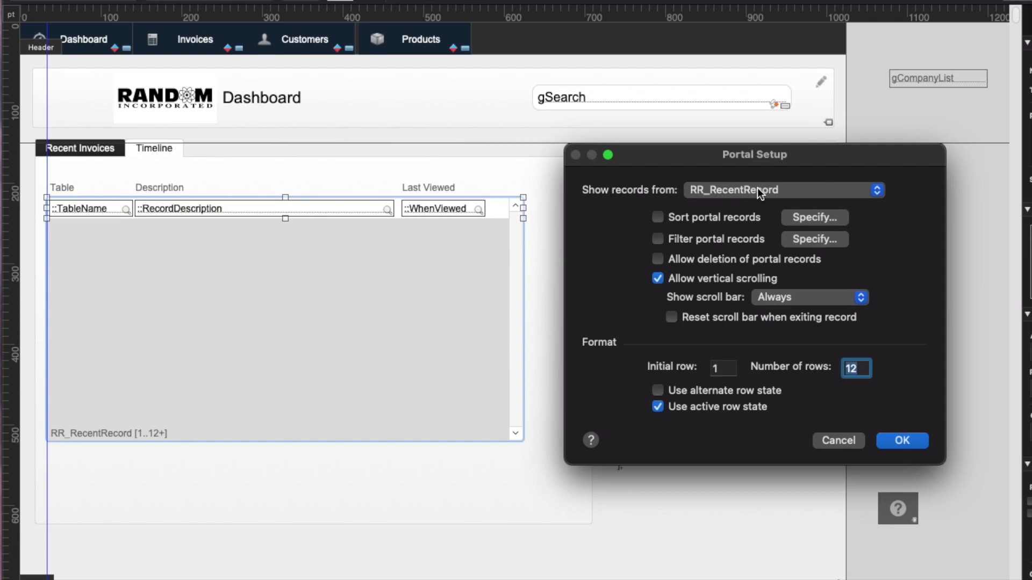
click(752, 154)
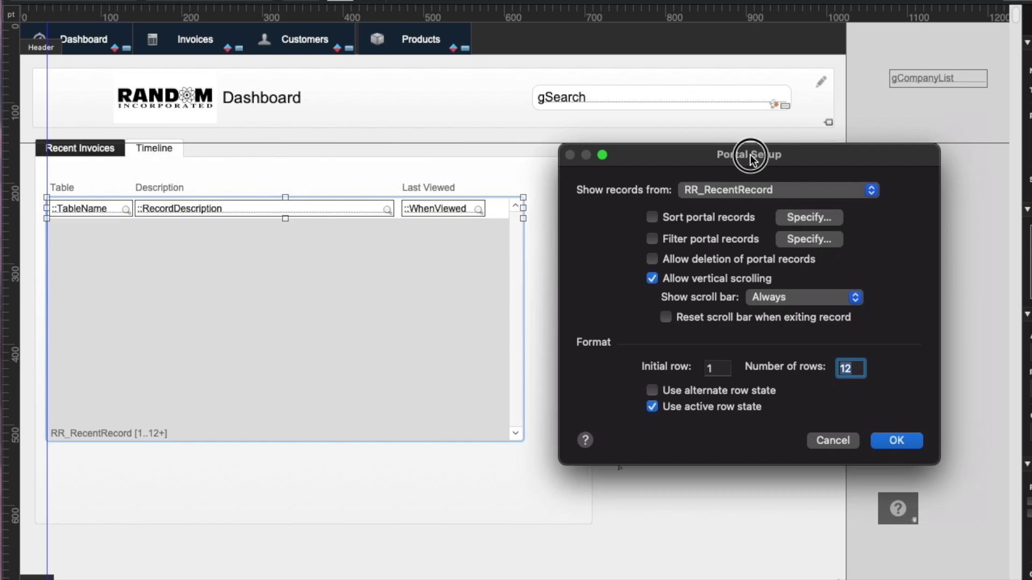
key(Return)
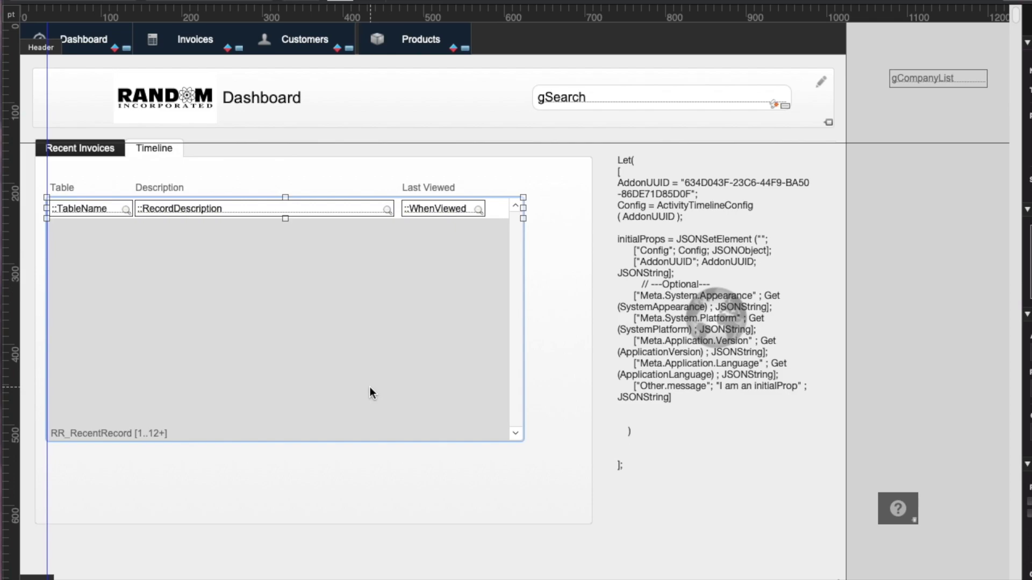
key(super+b)
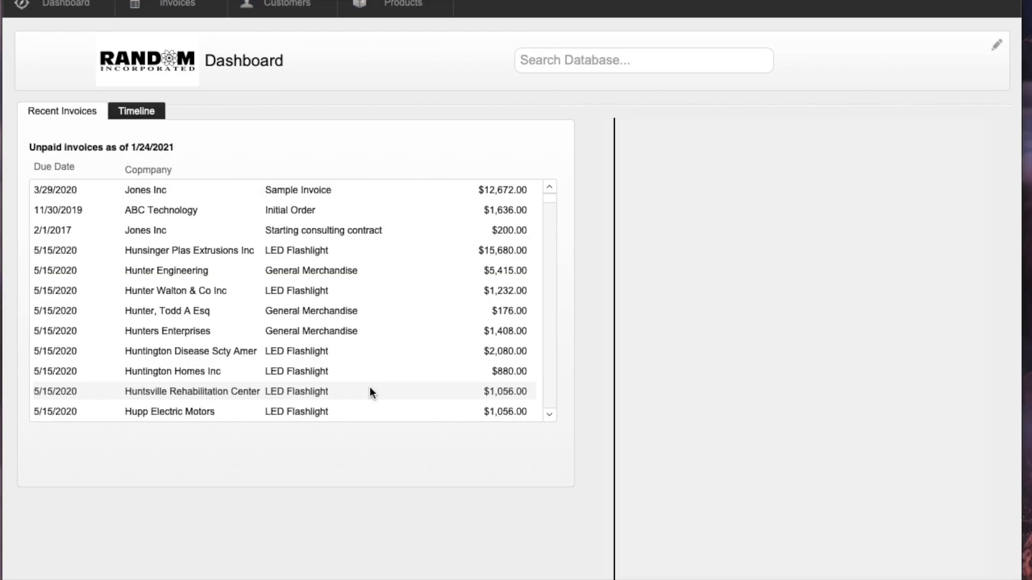
key(super+l)
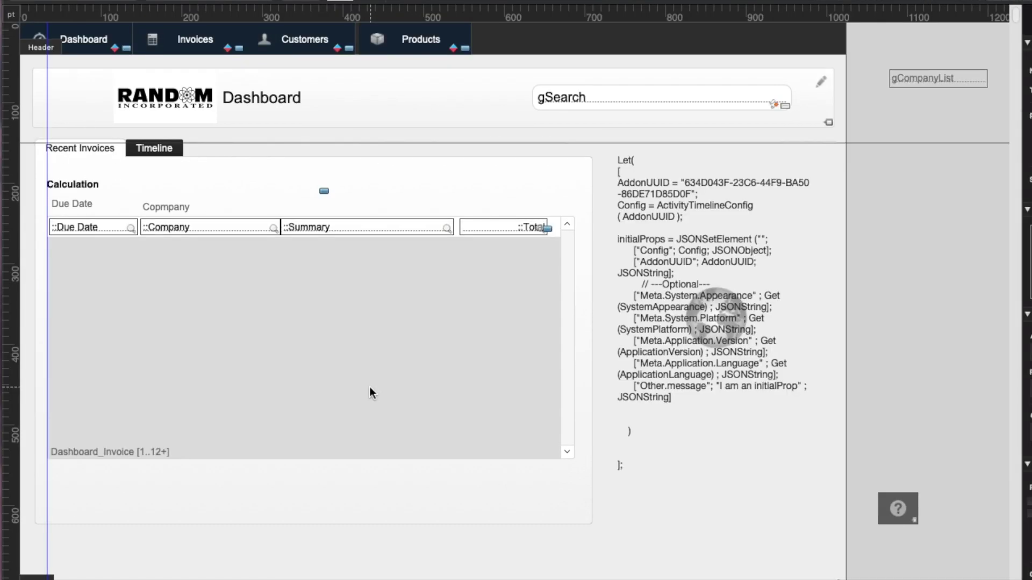
Step: Rename the Timeline tab to 'Recent Records' and view its list in Browse mode
click(169, 146)
double_click(169, 147)
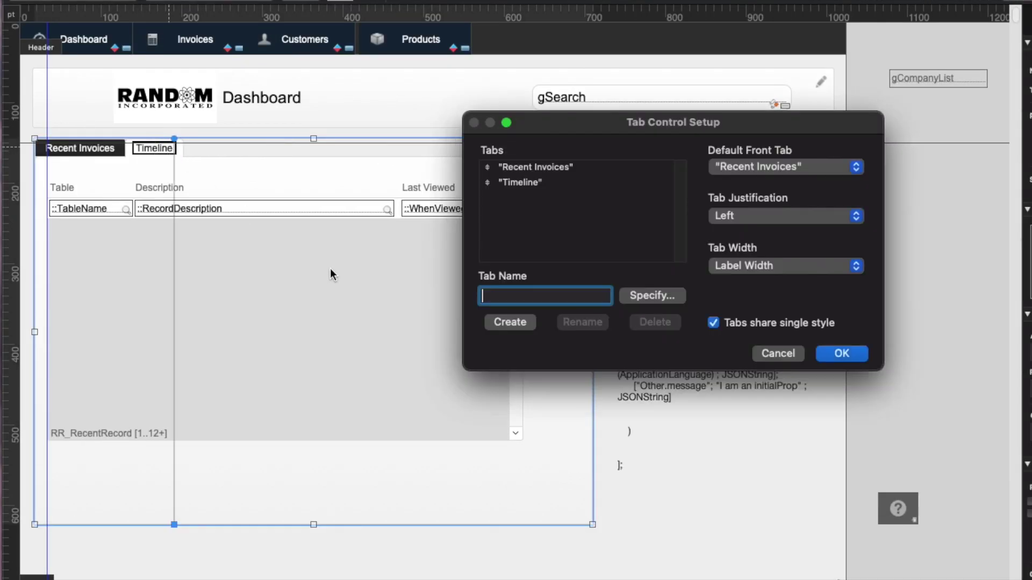
click(601, 183)
key(Tab)
text(Rec)
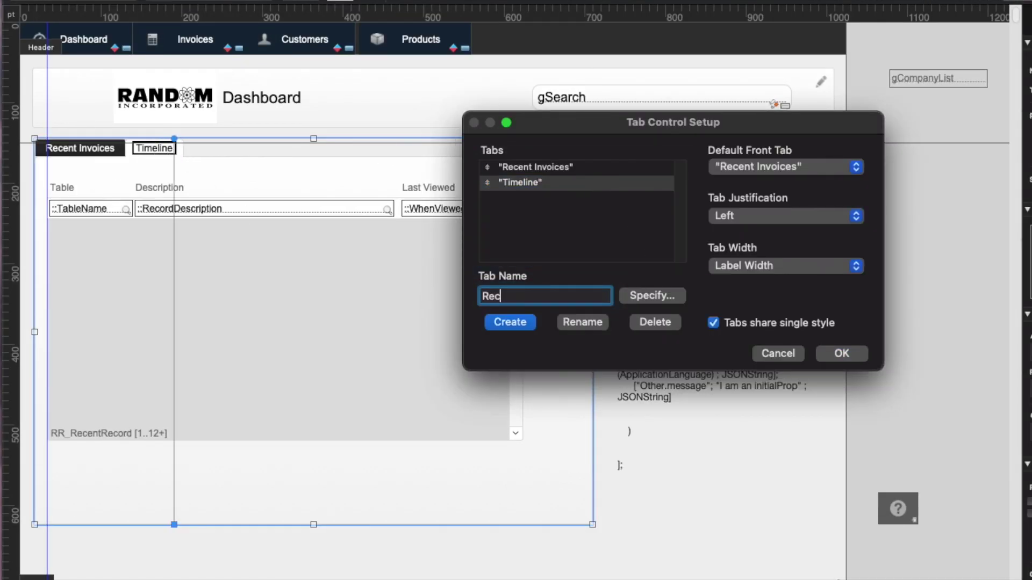
text(ent Records)
click(597, 323)
click(841, 353)
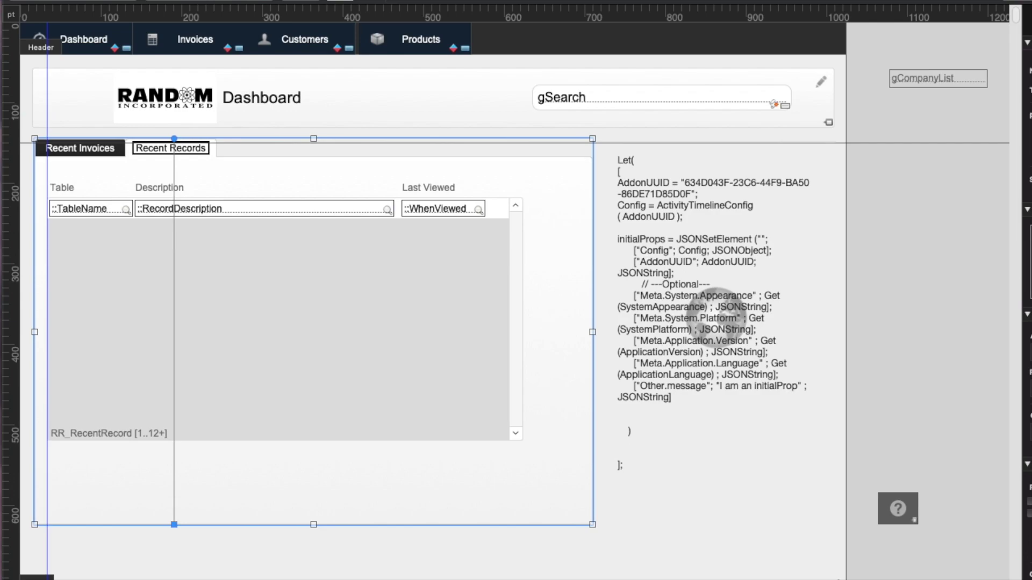
key(super+b)
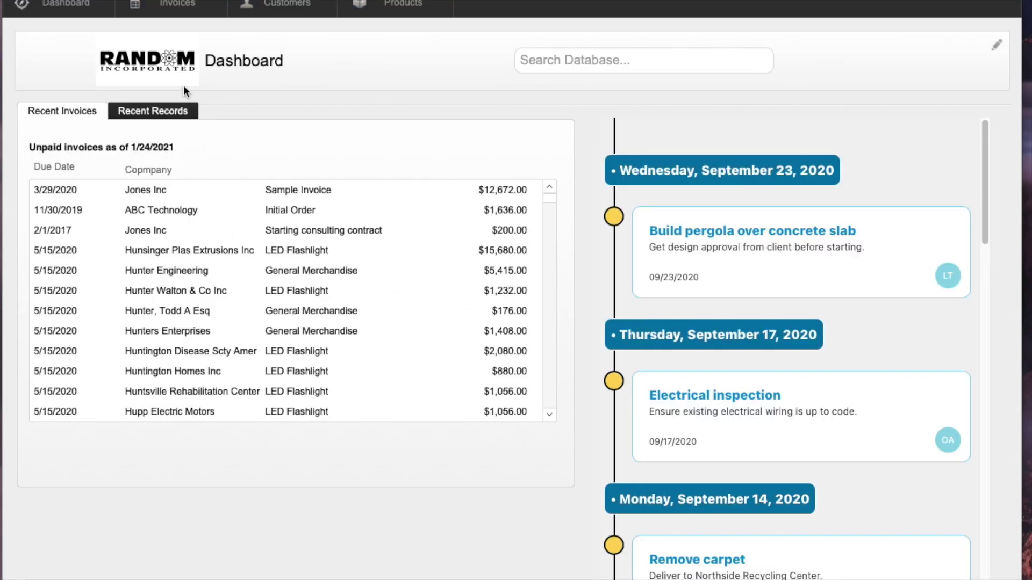
click(175, 108)
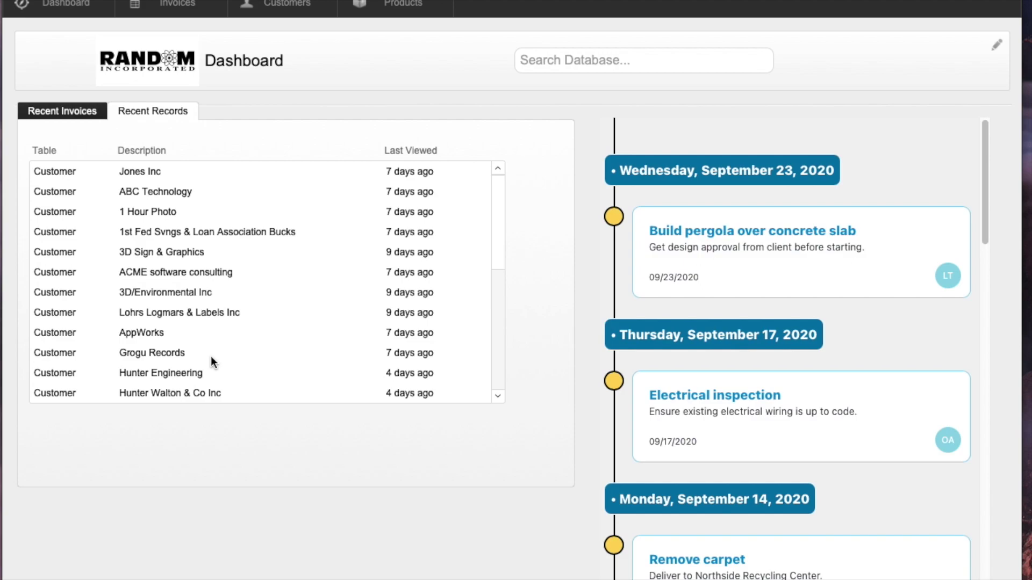
Step: Open the 2/1/2017 Jones Inc invoice and customer, step through customers, then check Recent Records
click(59, 110)
click(163, 227)
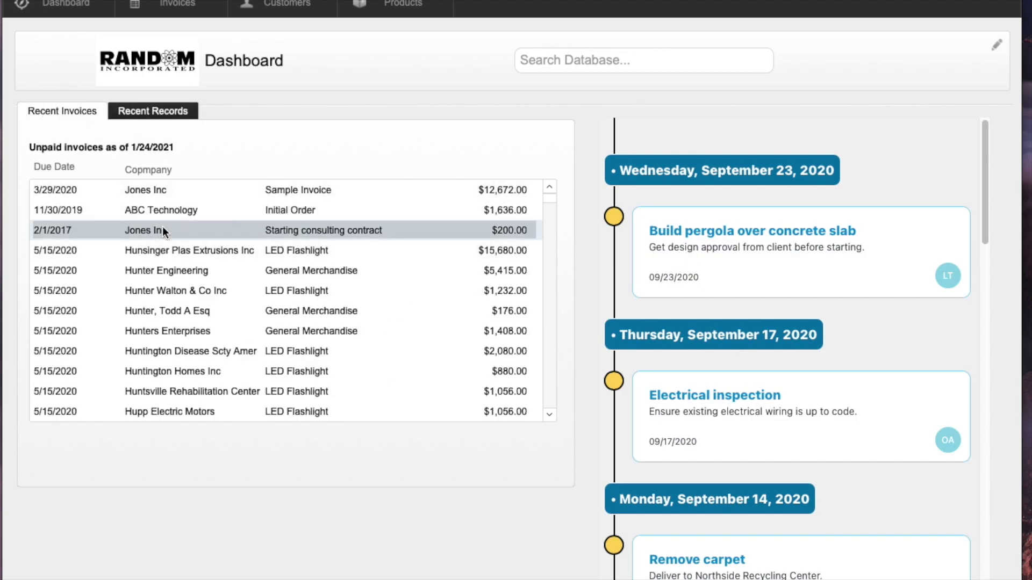
click(61, 75)
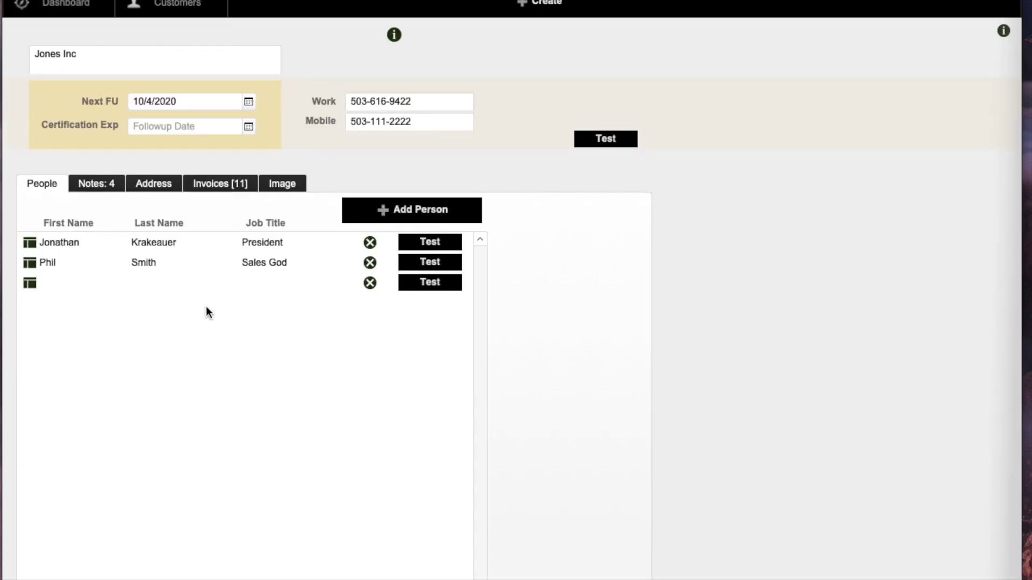
key(ctrl+Down)
key(ctrl+Down)
key(ctrl+Down)
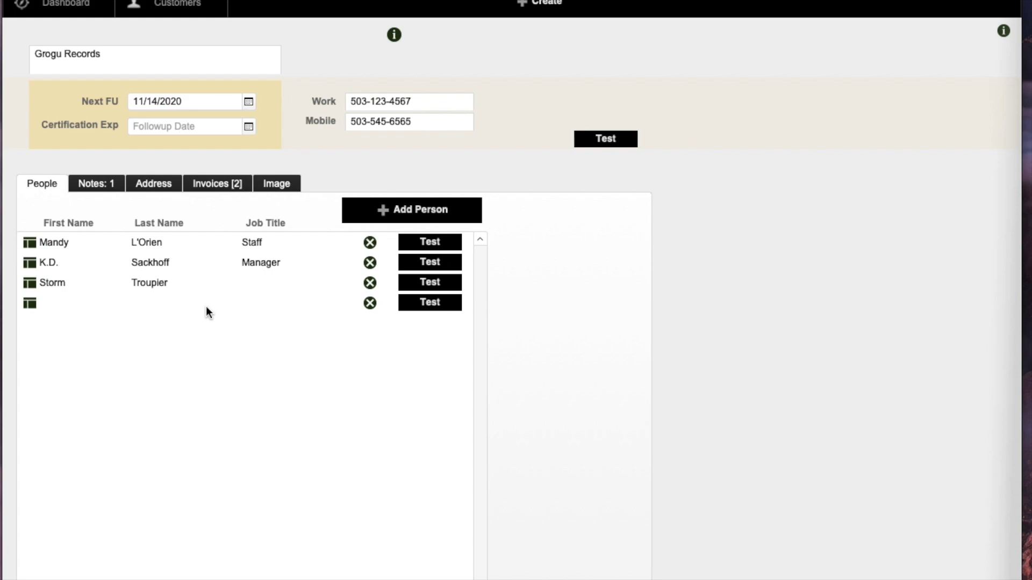
click(66, 7)
click(152, 110)
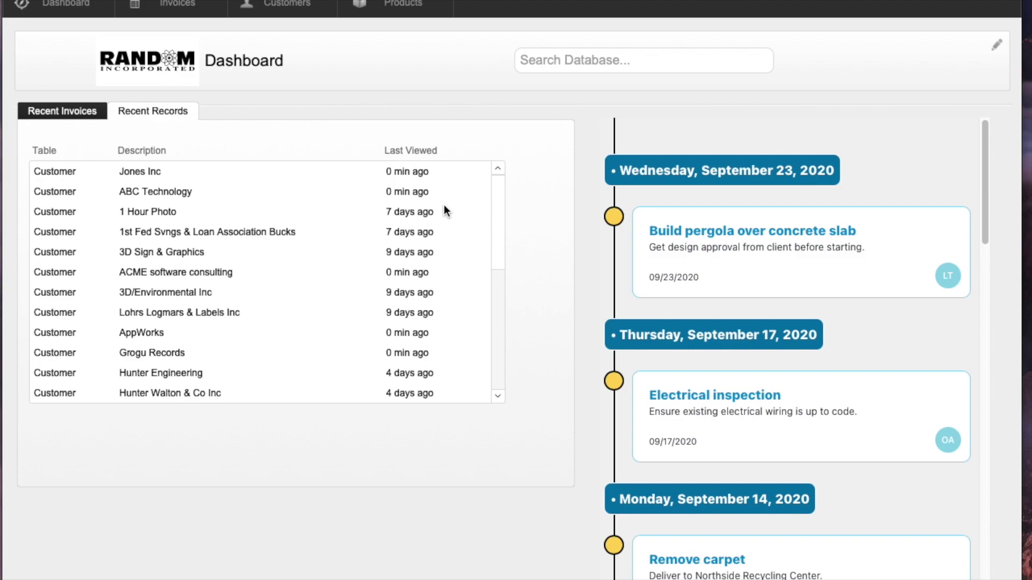
click(201, 189)
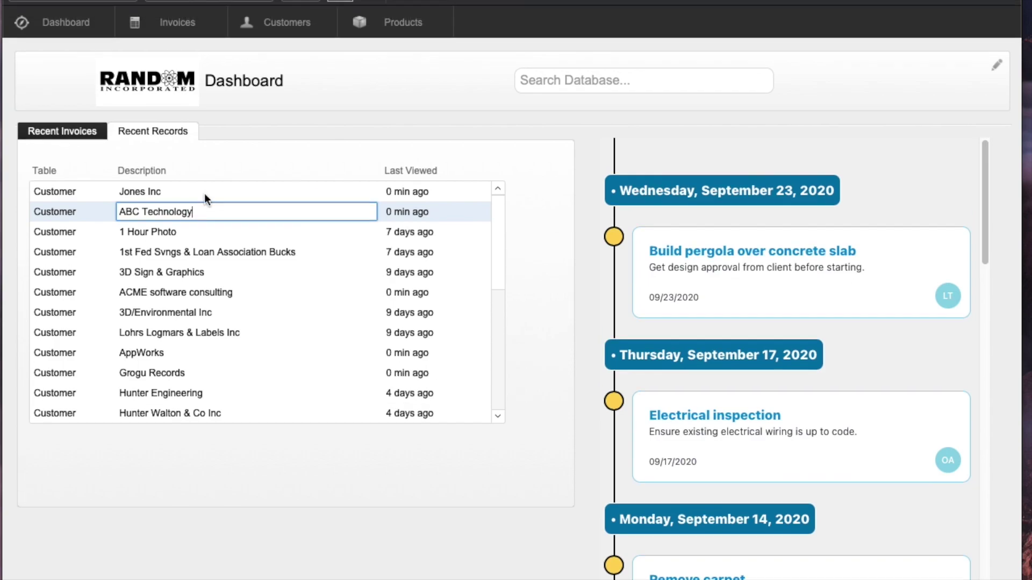
key(super+l)
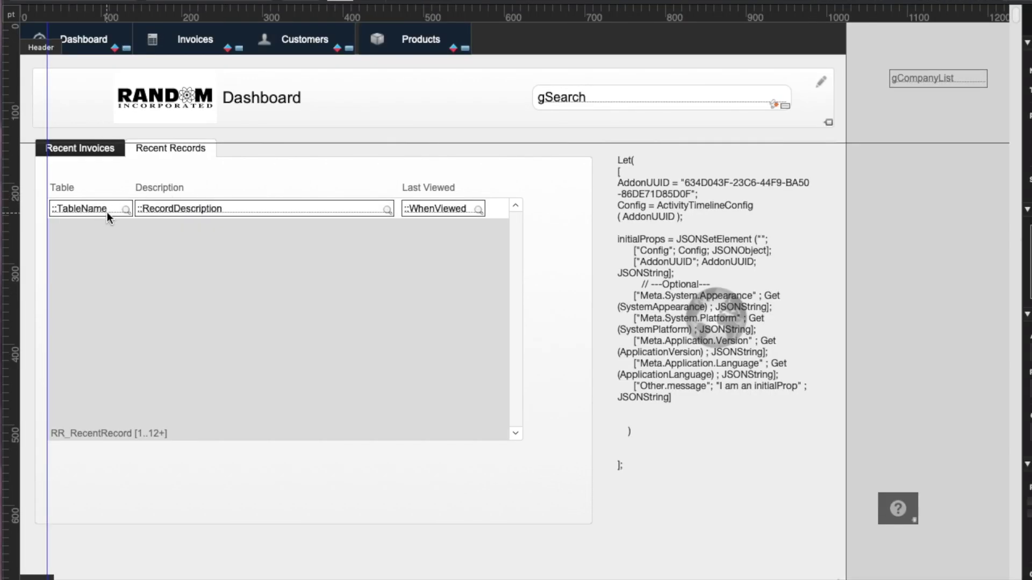
Step: Preview the Recent Records list in Browse mode, then return to Layout mode
key(super+b)
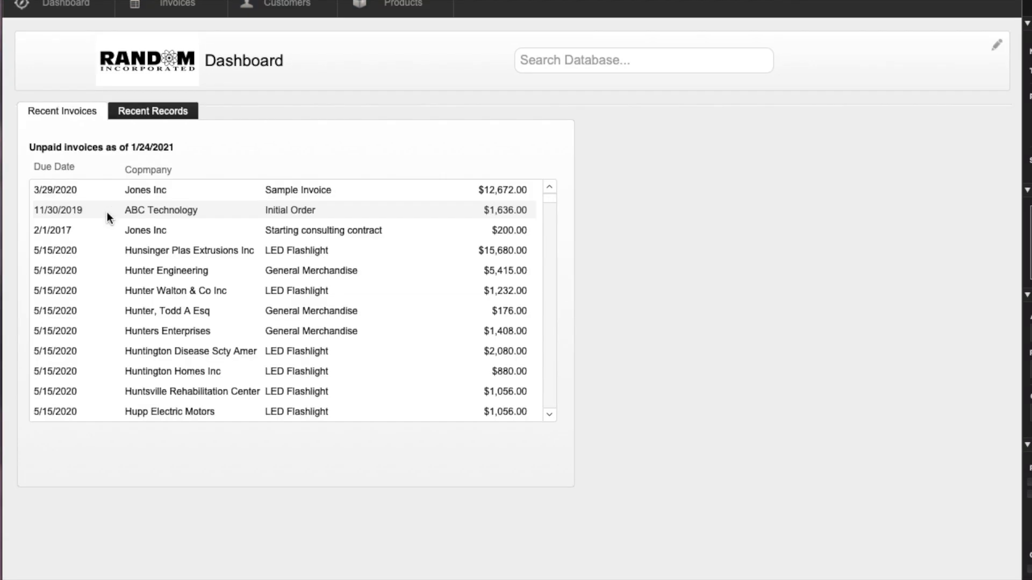
click(174, 110)
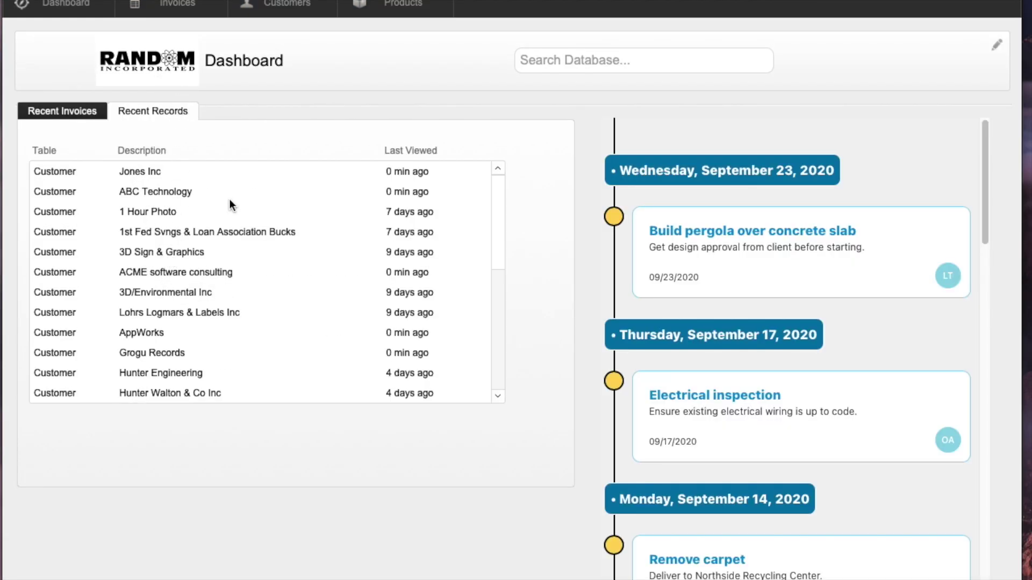
key(super+l)
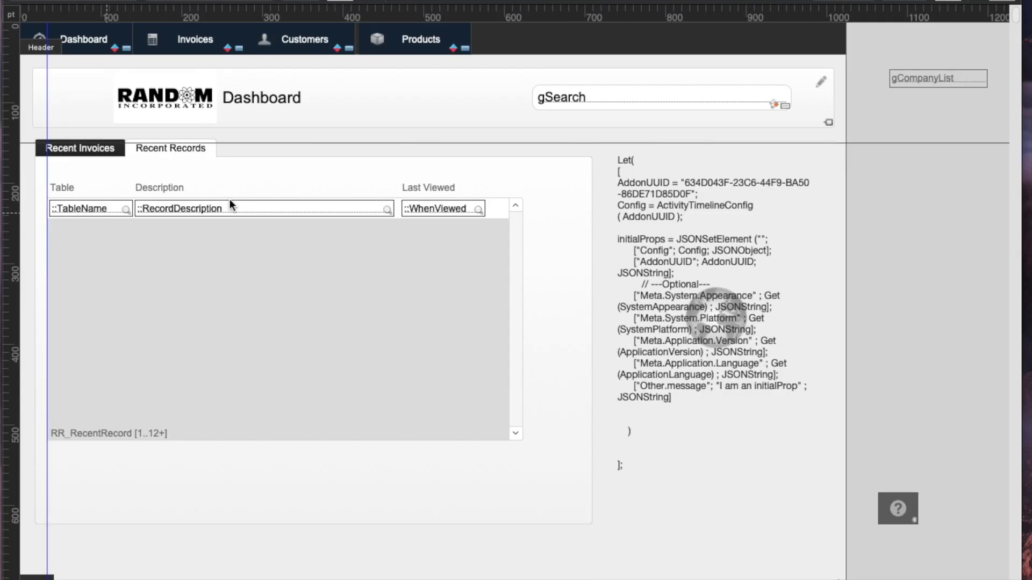
Step: Disable Browse-mode field entry for the TableName, RecordDescription and WhenViewed portal fields
click(105, 204)
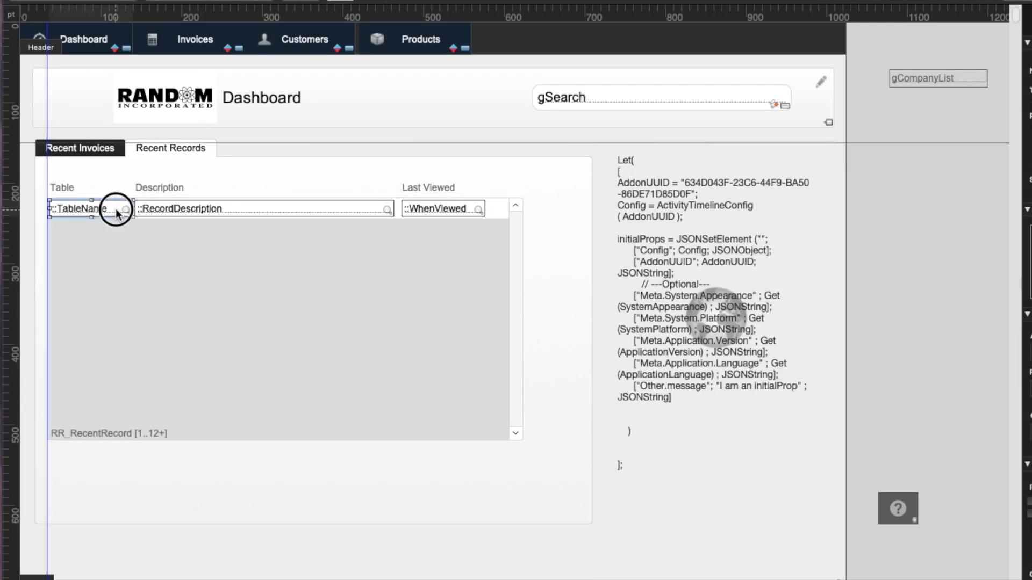
shift+click(210, 208)
shift+click(466, 210)
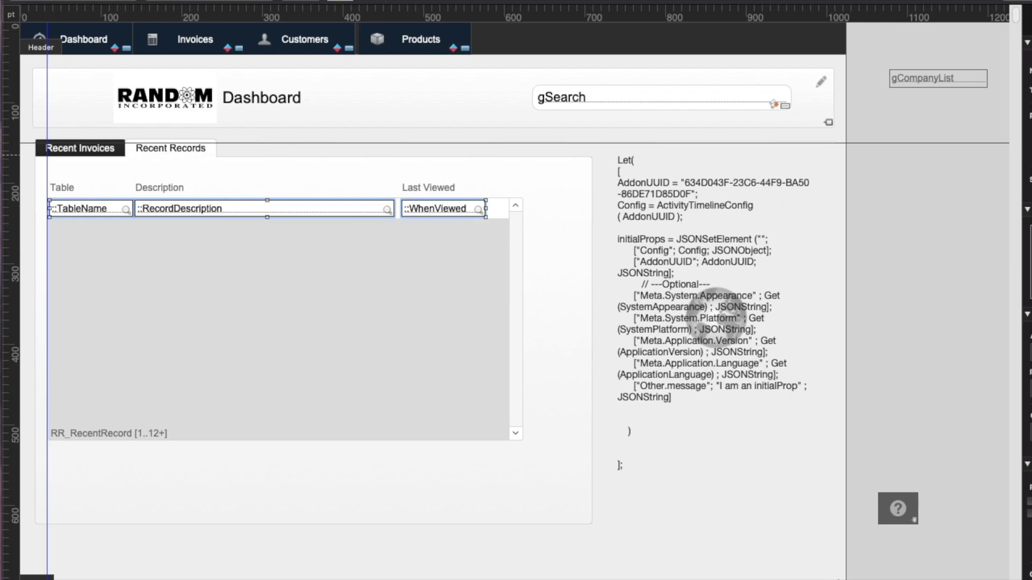
key(super+i)
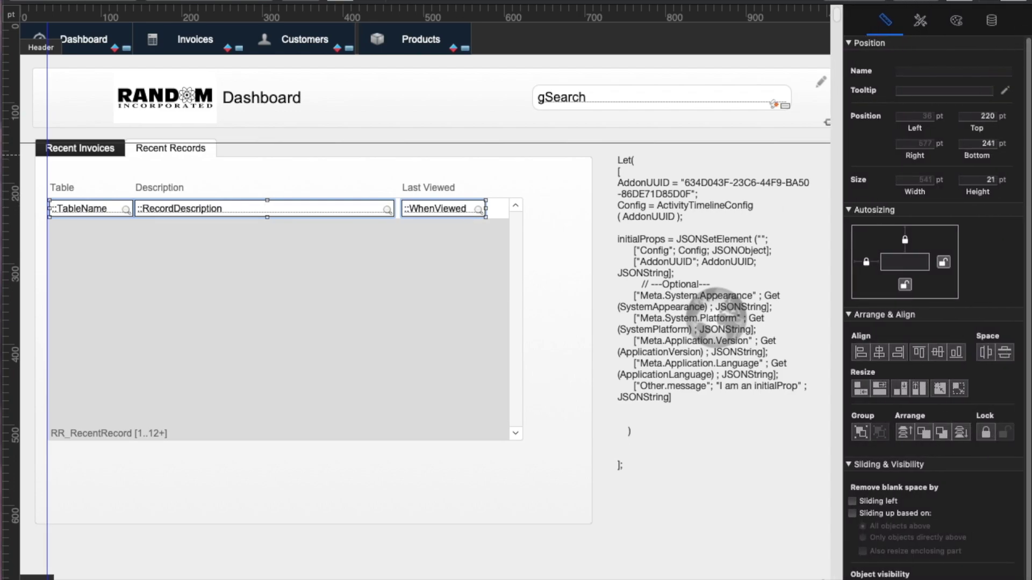
click(998, 26)
click(880, 392)
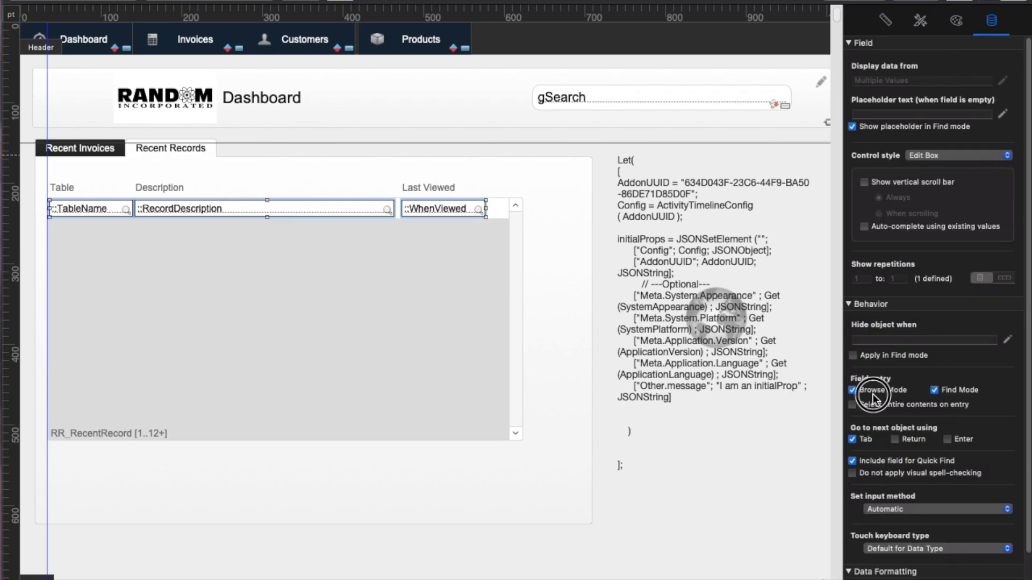
click(544, 215)
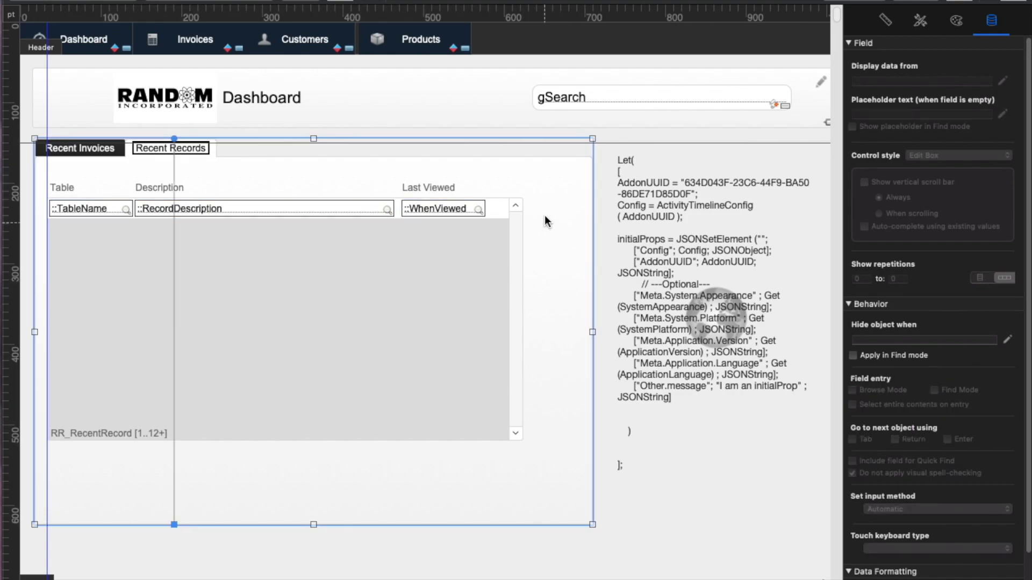
click(500, 538)
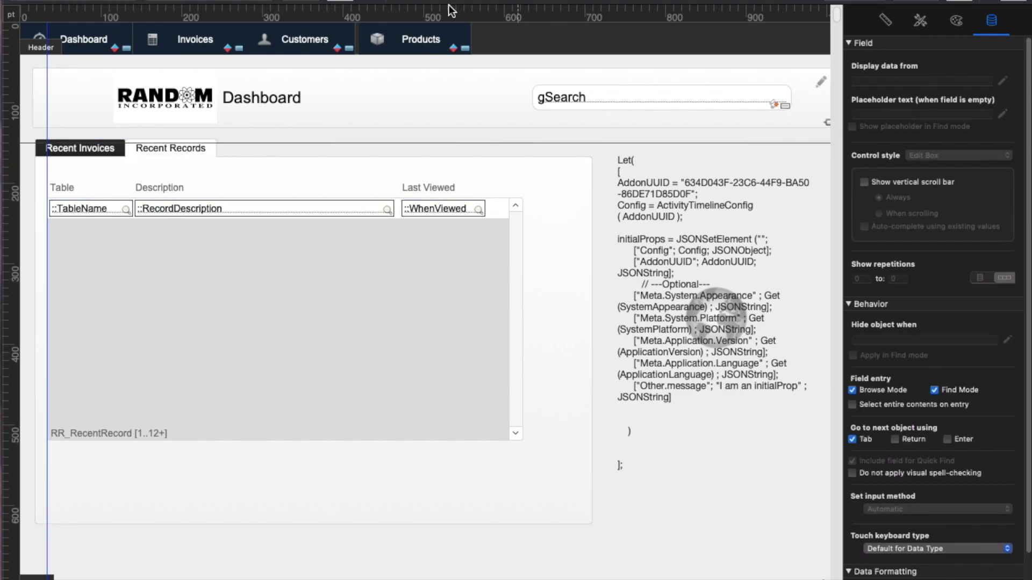
Step: Draw a one-segment button bar across the portal row with a Go to Related Record single-step action
drag(58, 201, 506, 223)
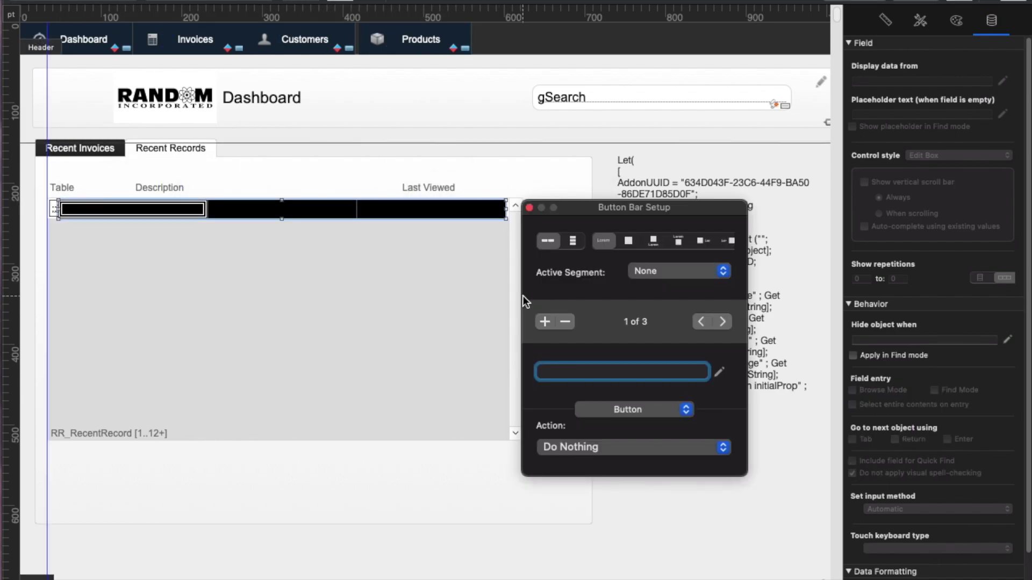
click(565, 321)
click(565, 322)
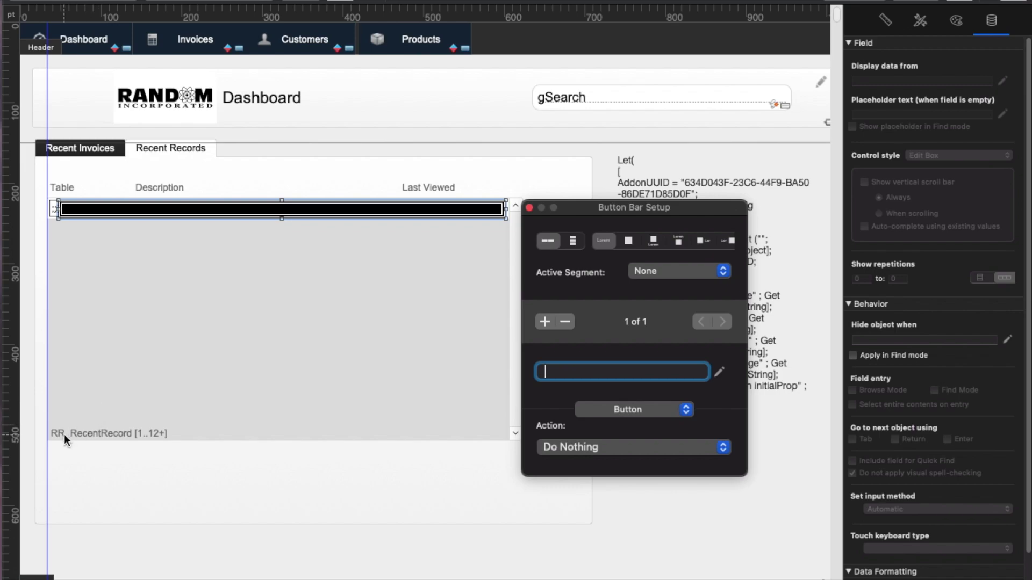
click(605, 445)
click(607, 474)
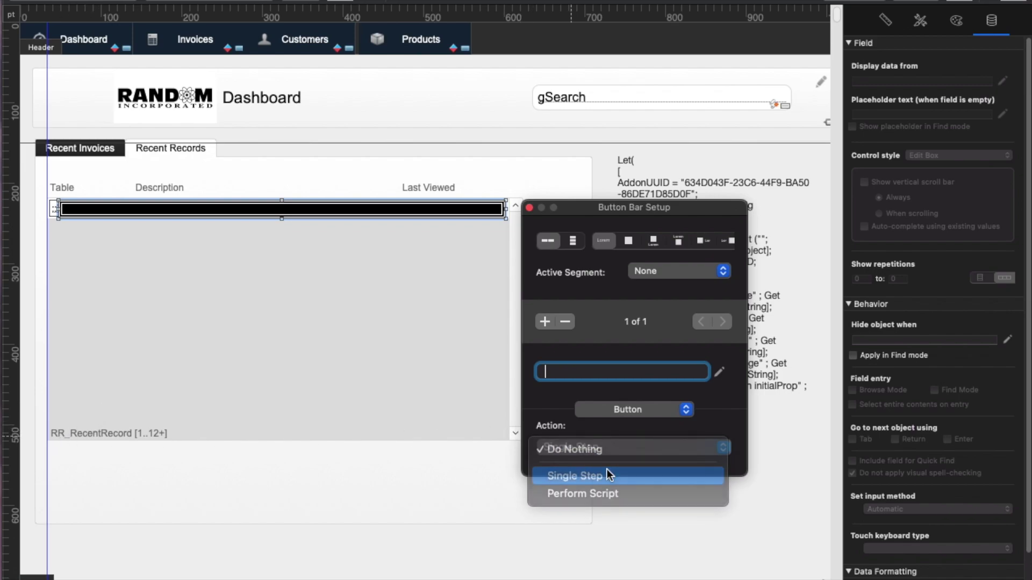
text(rr)
key(BackSpace)
key(BackSpace)
text(gtrr)
key(Return)
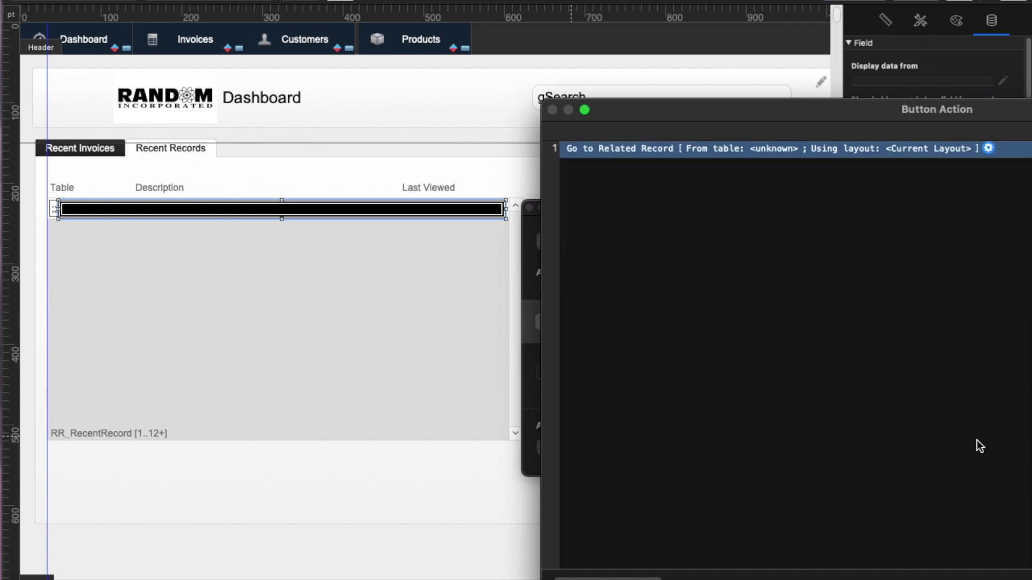
Step: Review the Go to Related Record step's options without changes, then delete the step
click(988, 149)
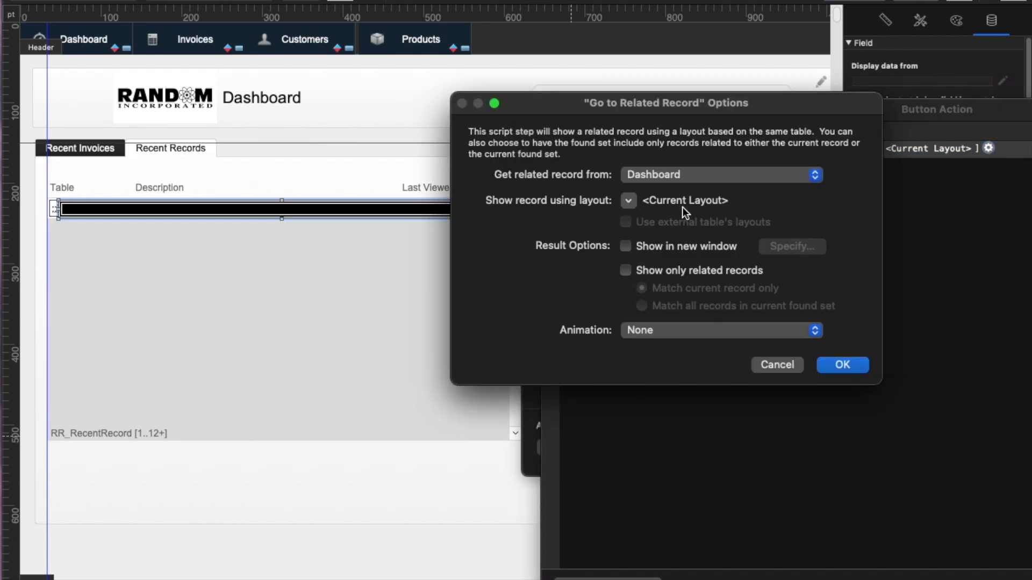
click(628, 201)
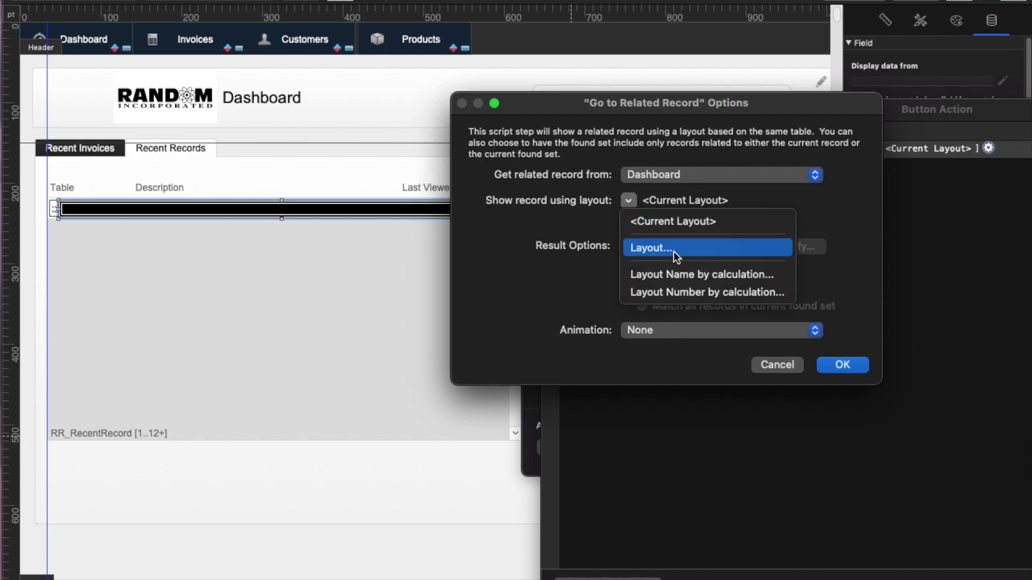
click(750, 172)
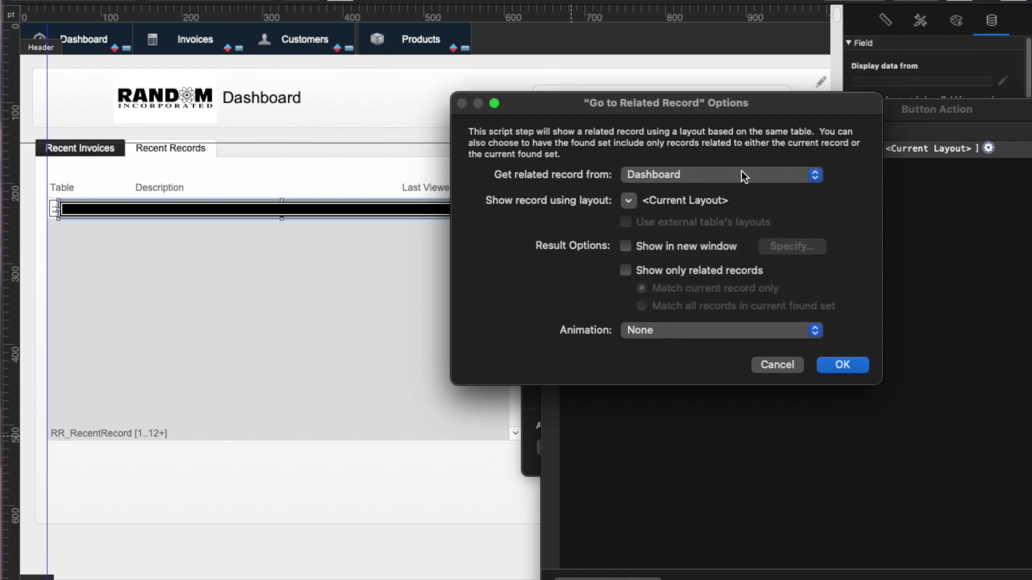
key(Return)
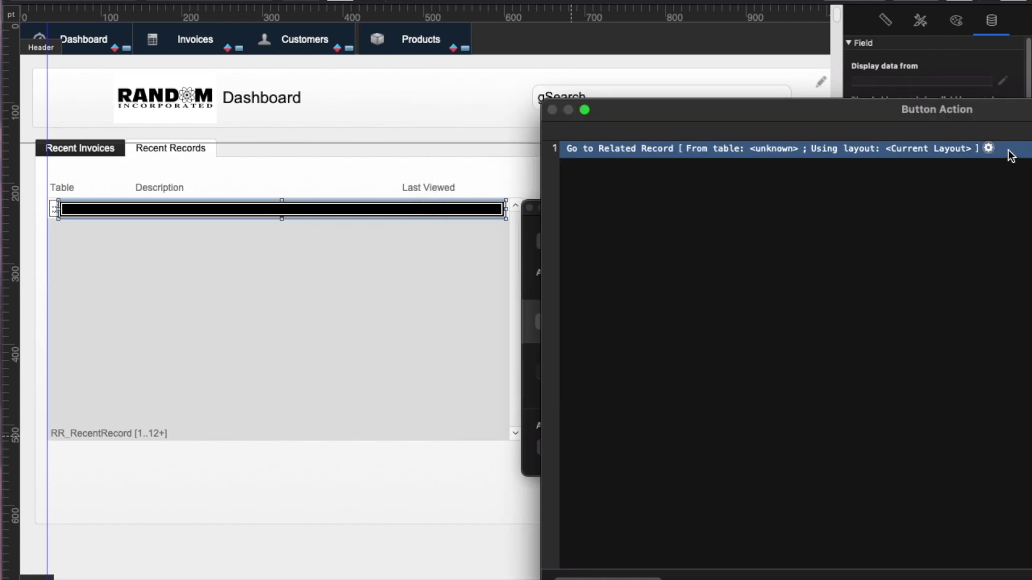
click(988, 149)
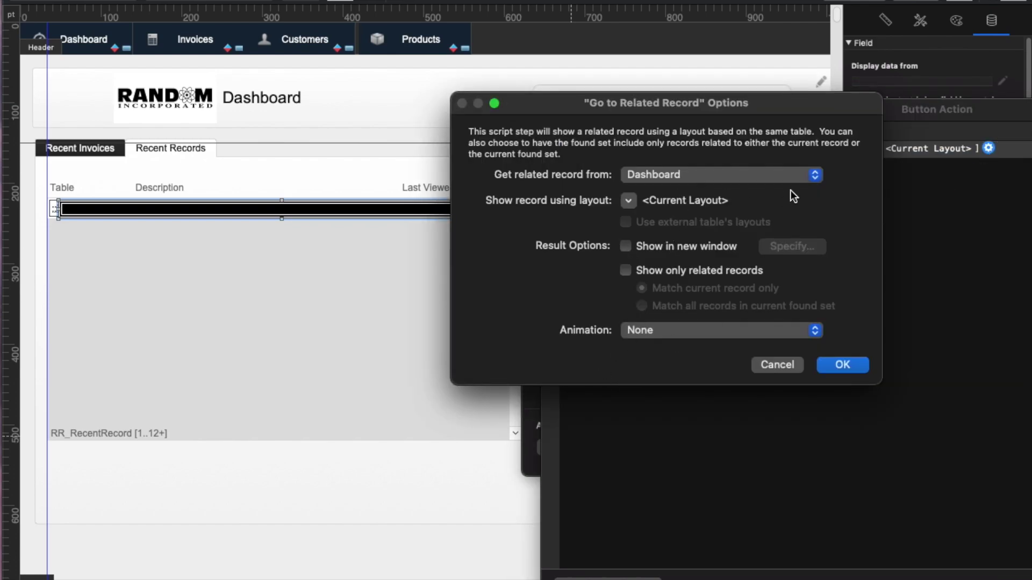
key(Return)
key(Delete)
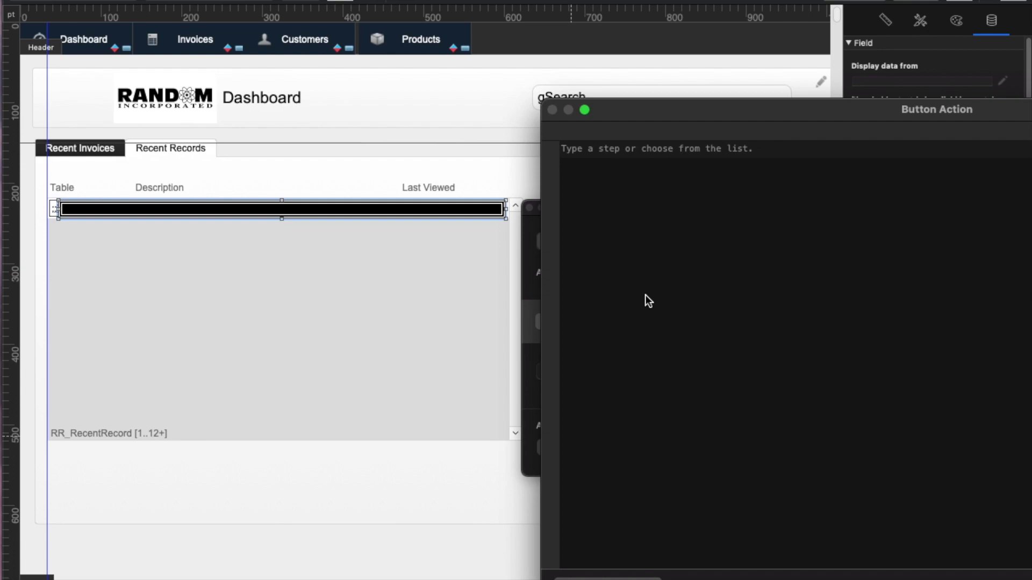
Step: Add a Perform Script step running 'Go To Recent Record' from fmRecentRecords 3.0 and close the settings
text(ps)
key(Return)
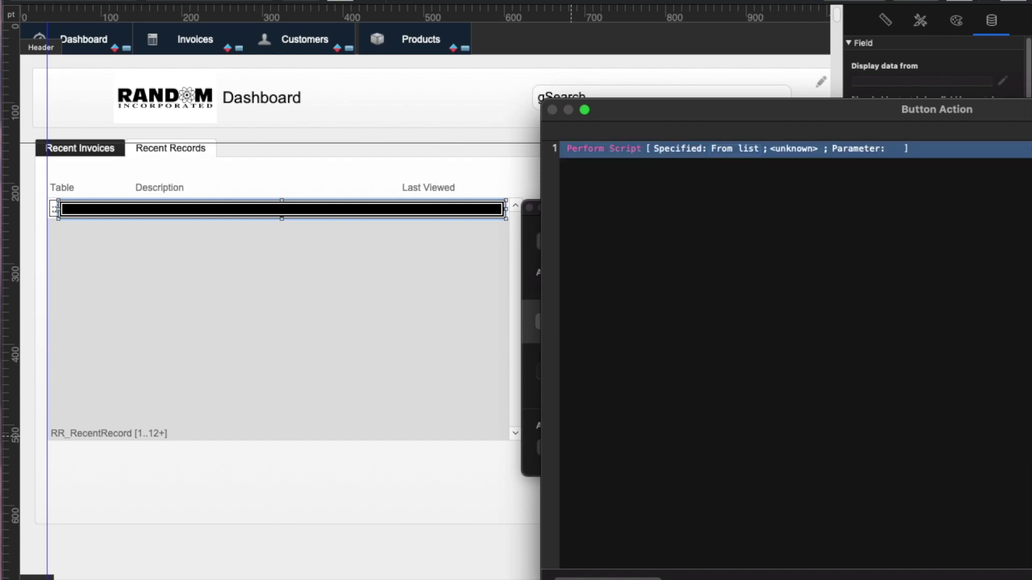
drag(989, 110, 875, 99)
click(688, 139)
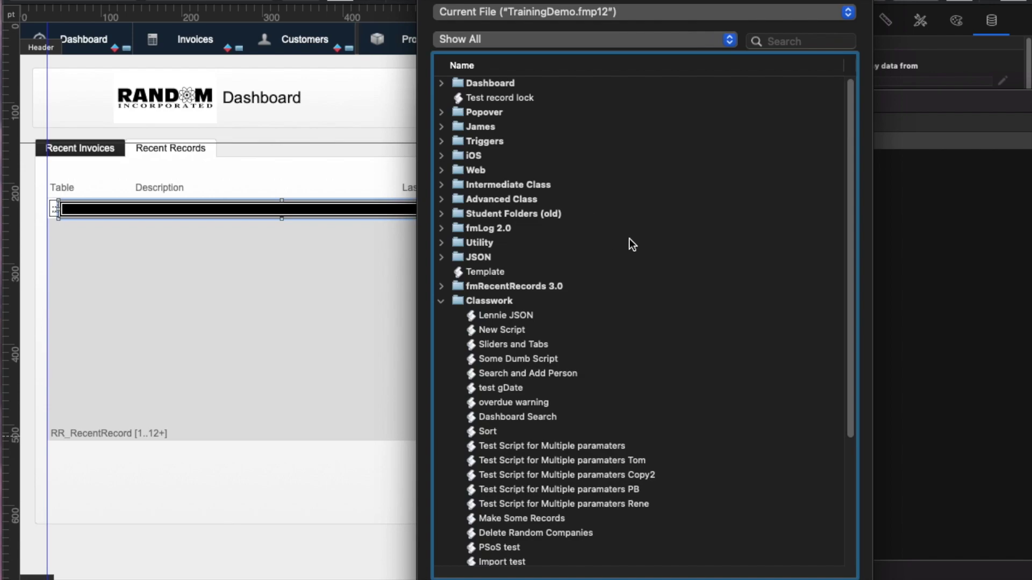
click(440, 300)
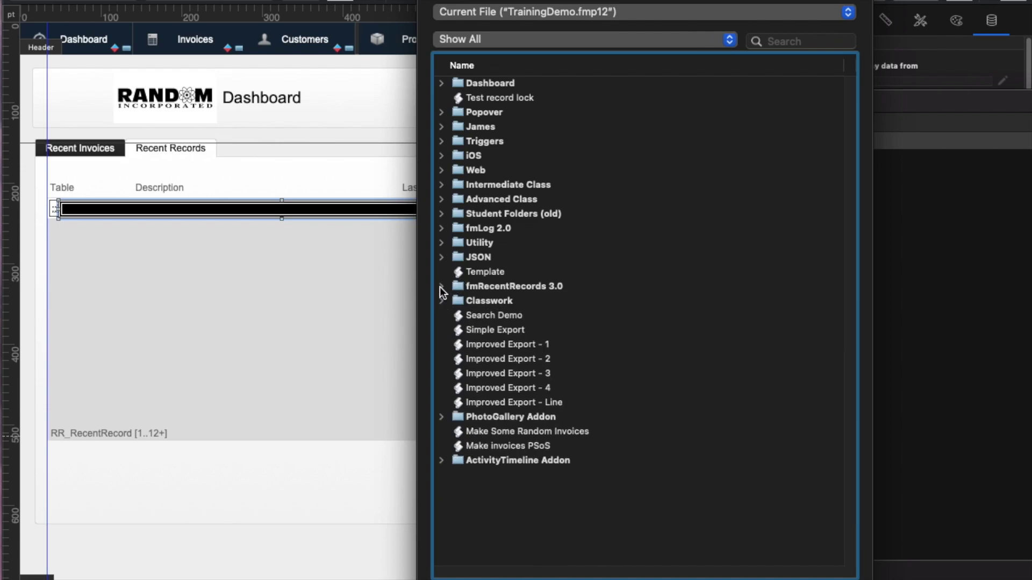
click(440, 286)
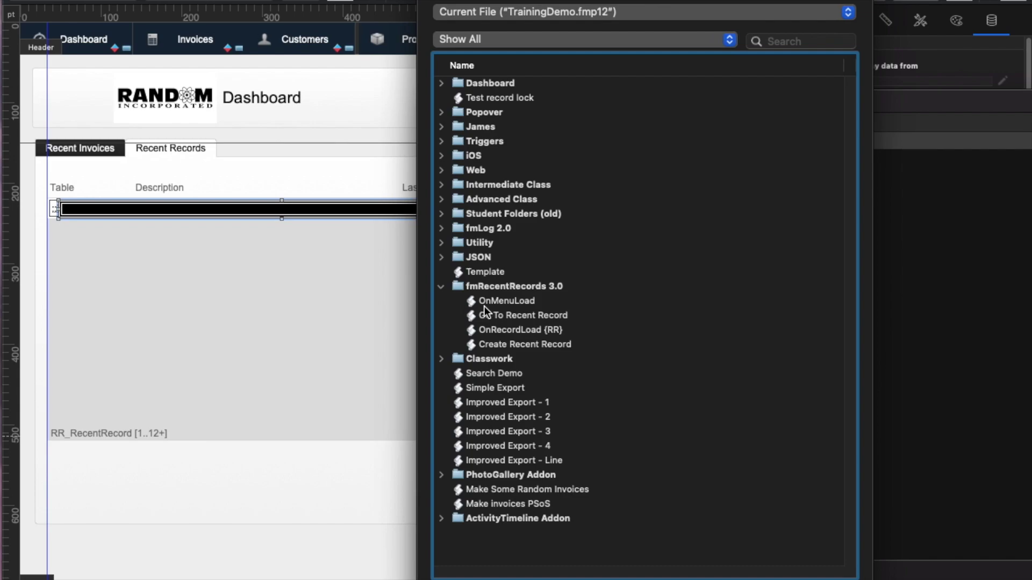
click(544, 317)
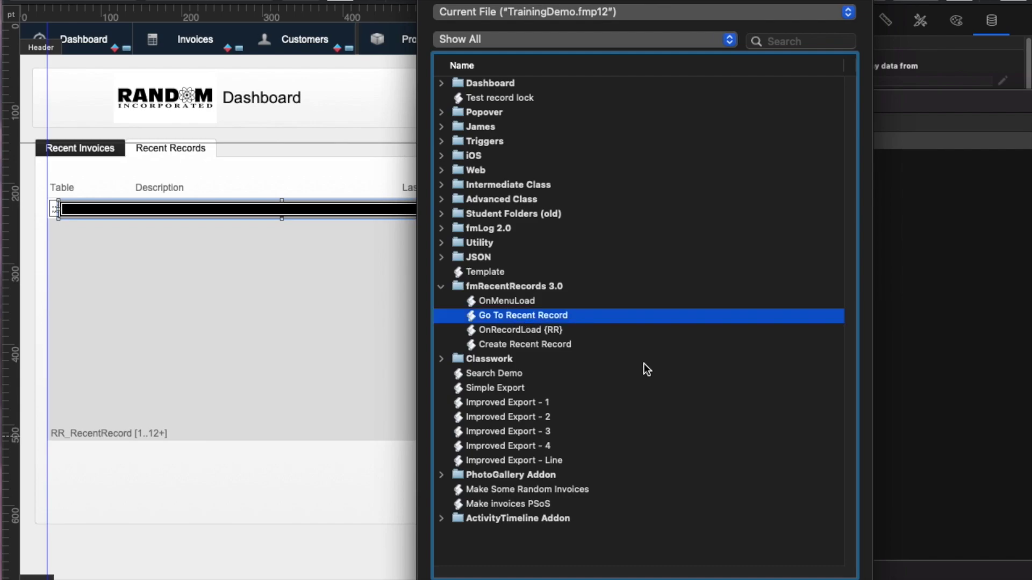
key(Return)
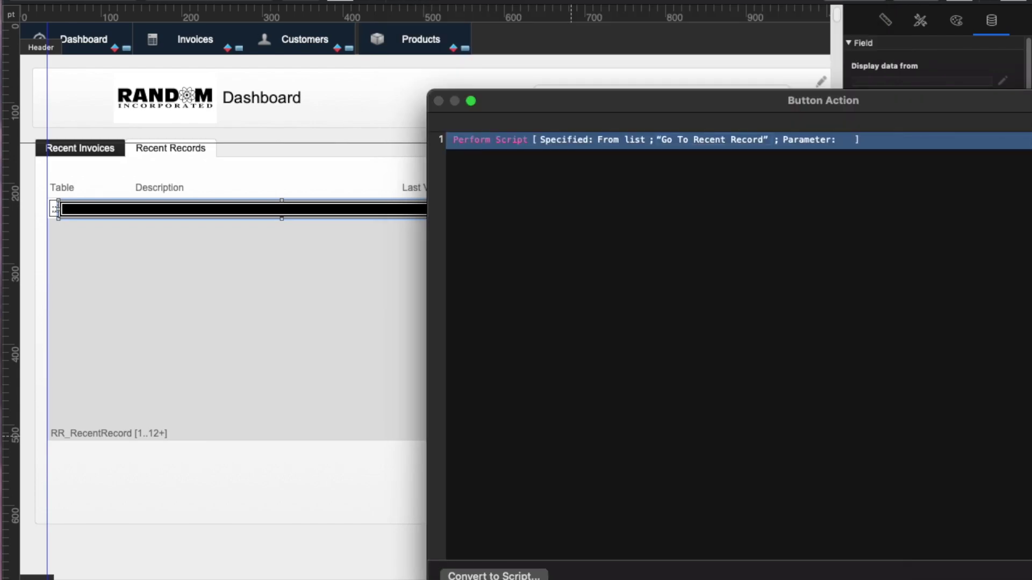
key(Return)
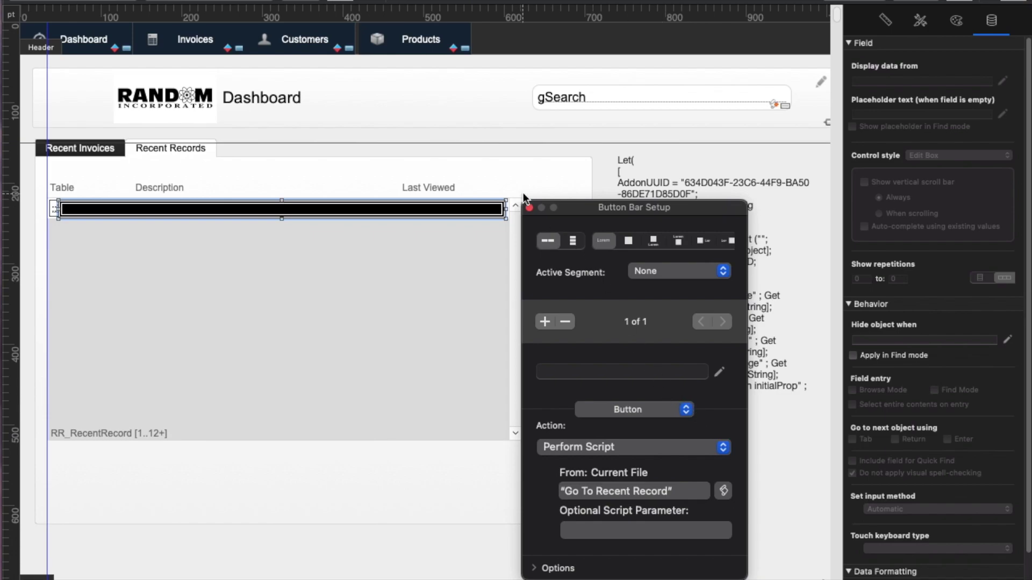
click(504, 200)
Step: Give the row's button bar the Invisible BB style and switch to Browse mode
click(496, 203)
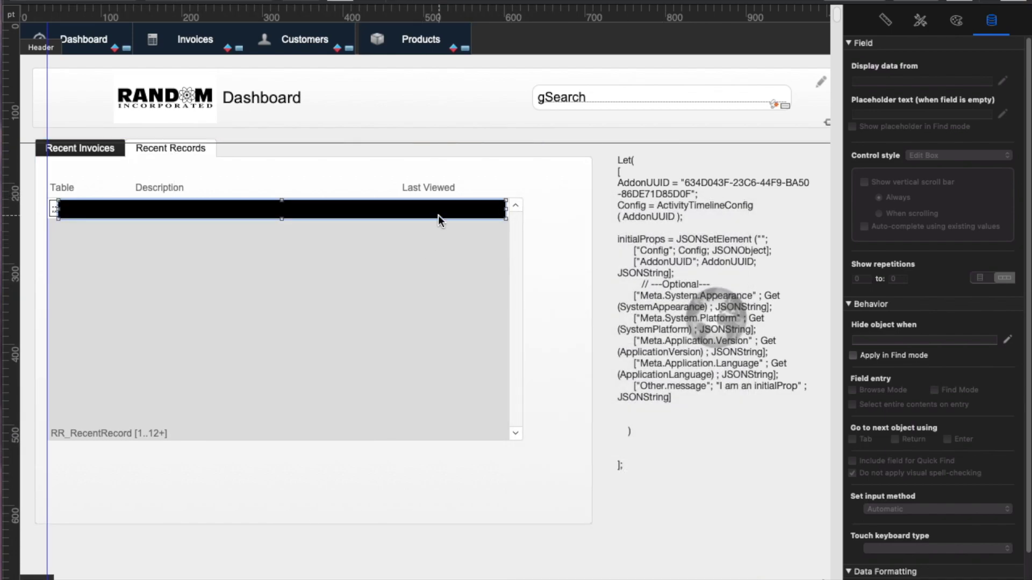
click(956, 22)
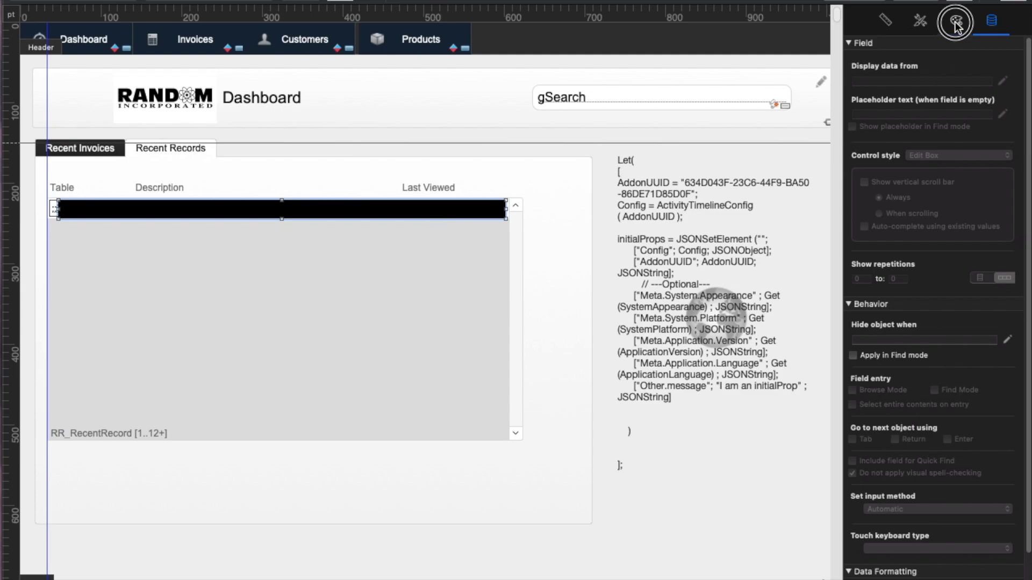
click(920, 21)
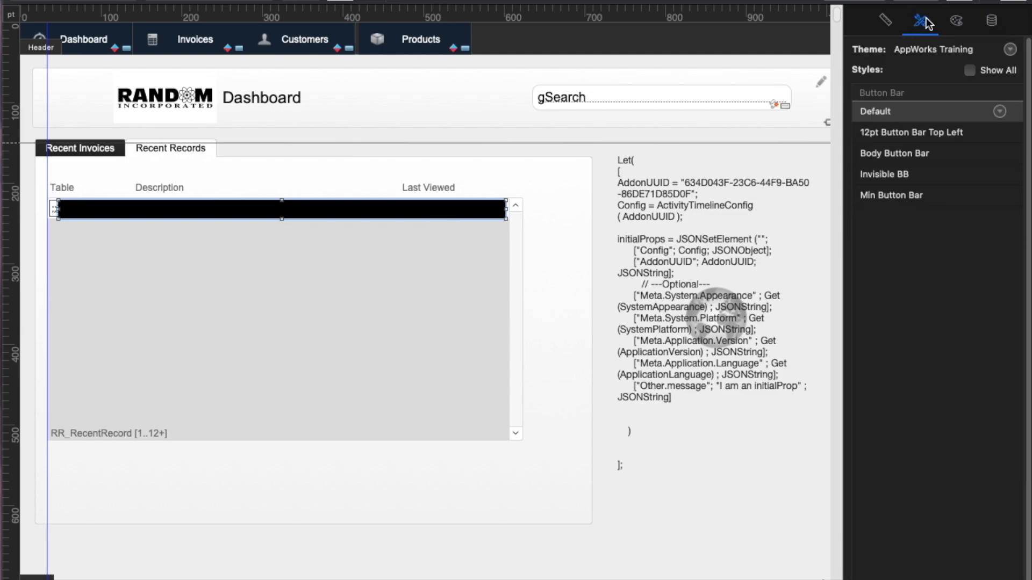
click(904, 176)
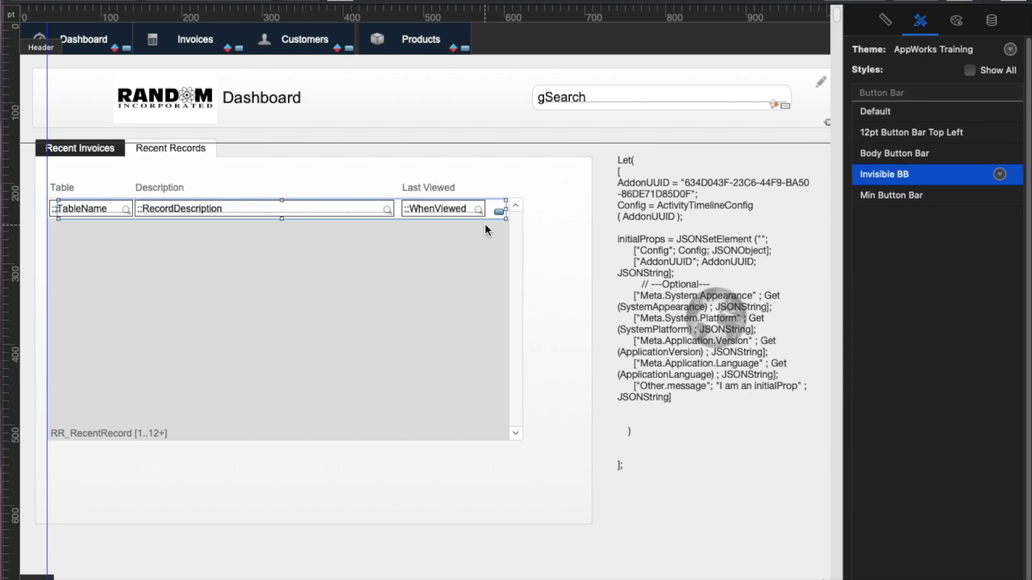
key(super+b)
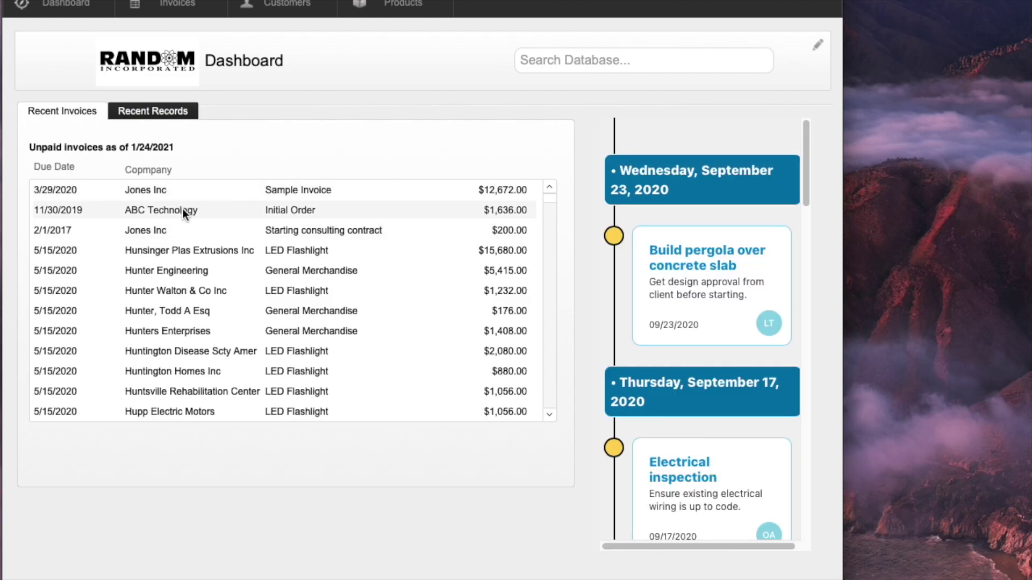
Step: Open the ABC Technology invoice, then return to the dashboard's Recent Records list
click(184, 212)
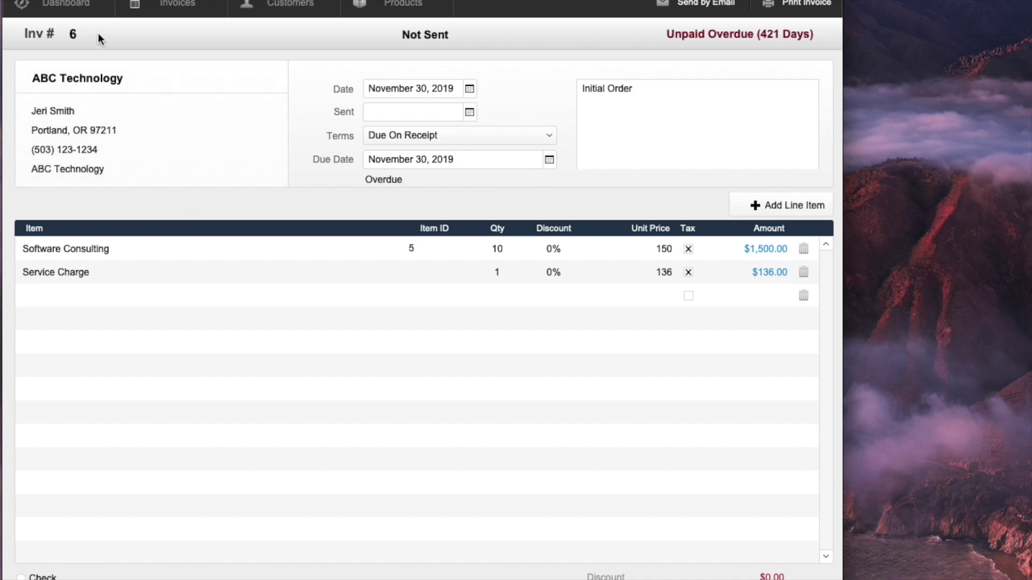
click(59, 7)
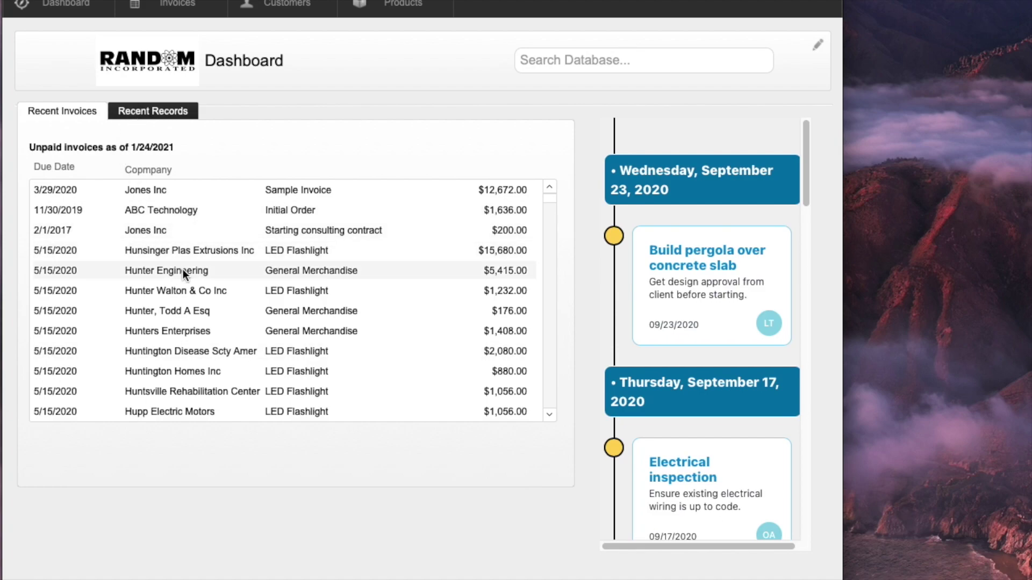
click(151, 104)
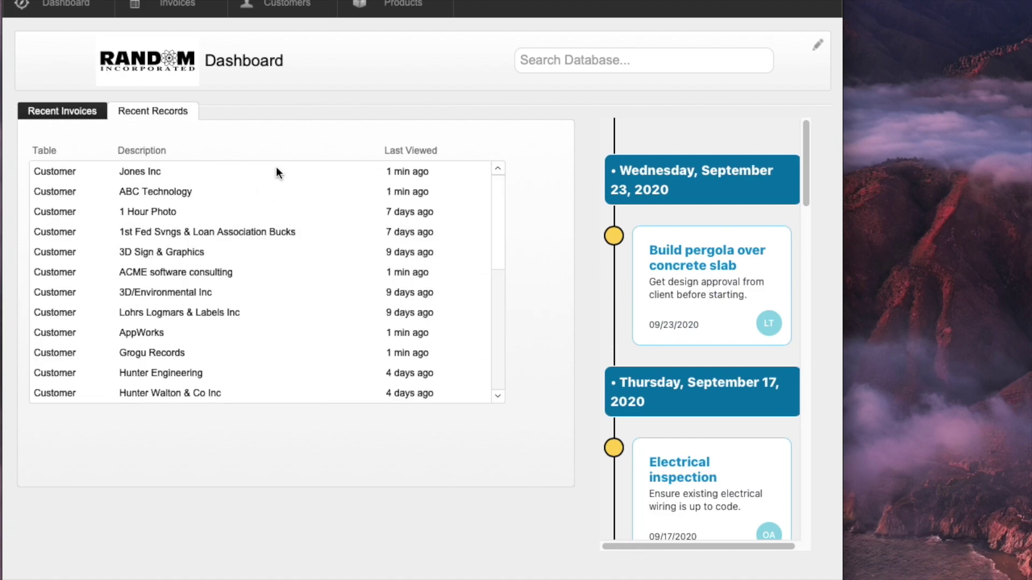
Step: Try the header search field, scroll the timeline, then bring up the relationships graph with Shift+Cmd+D
click(555, 60)
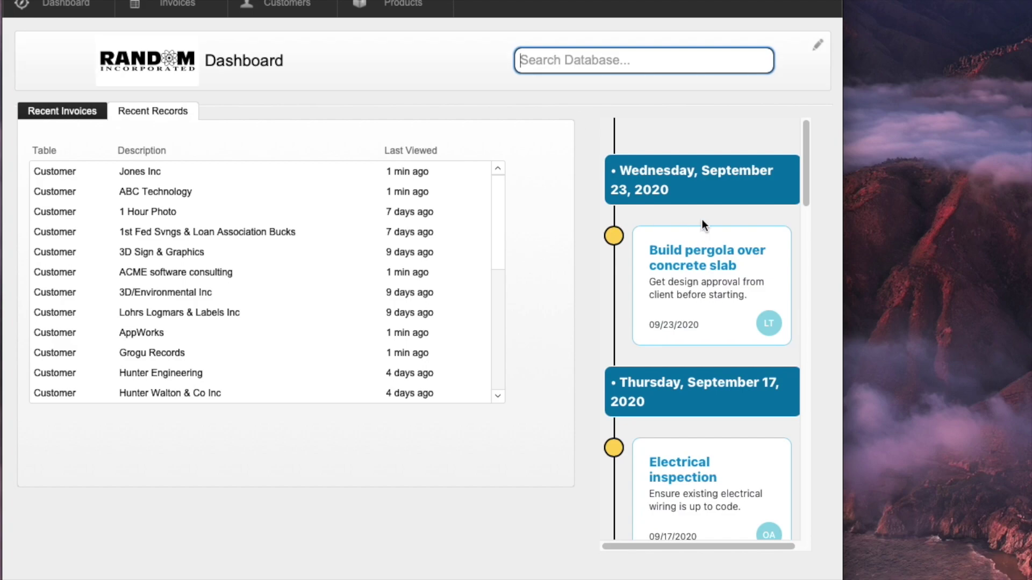
scroll(702, 220, down, 5)
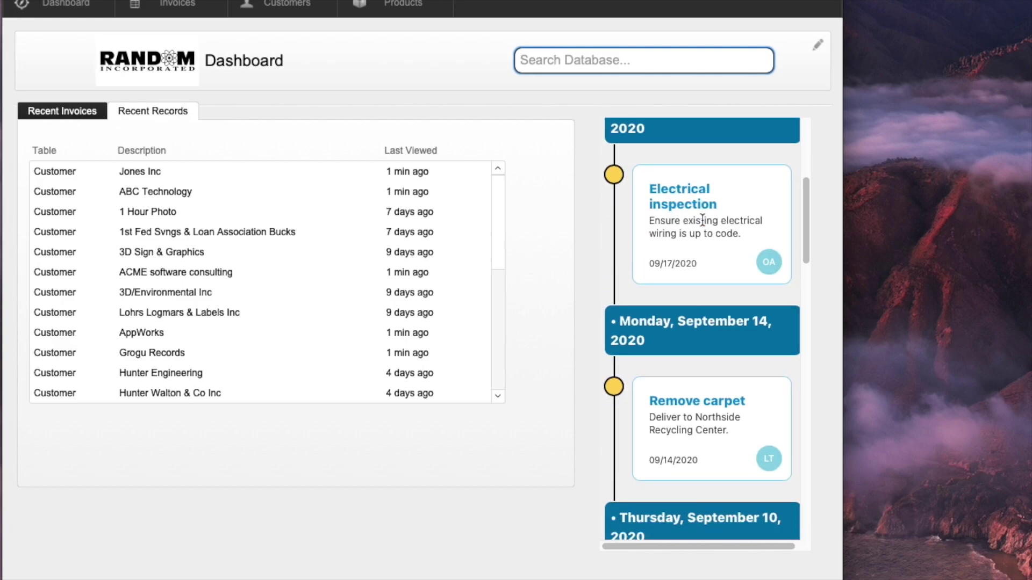
click(557, 426)
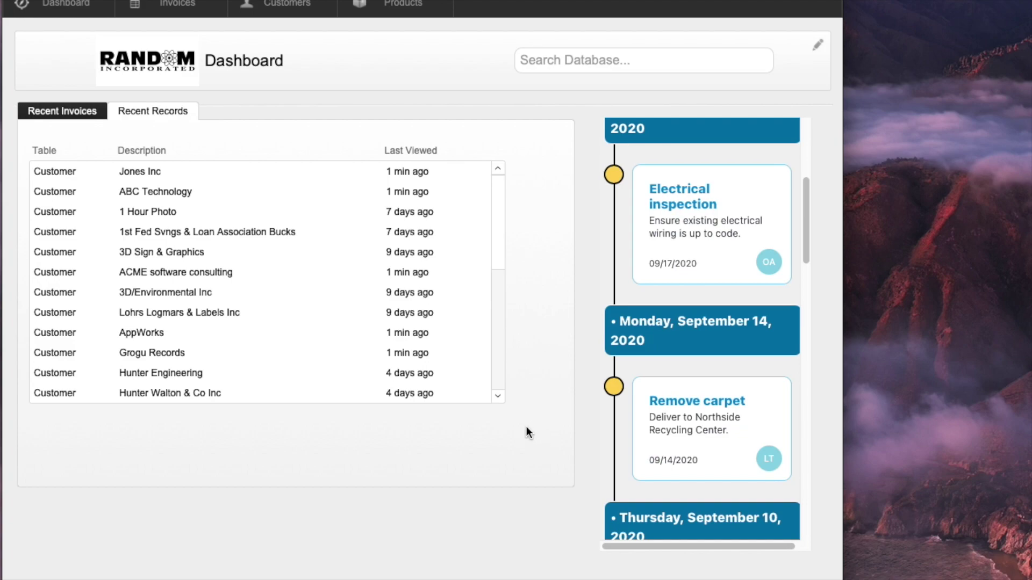
key(super+shift+d)
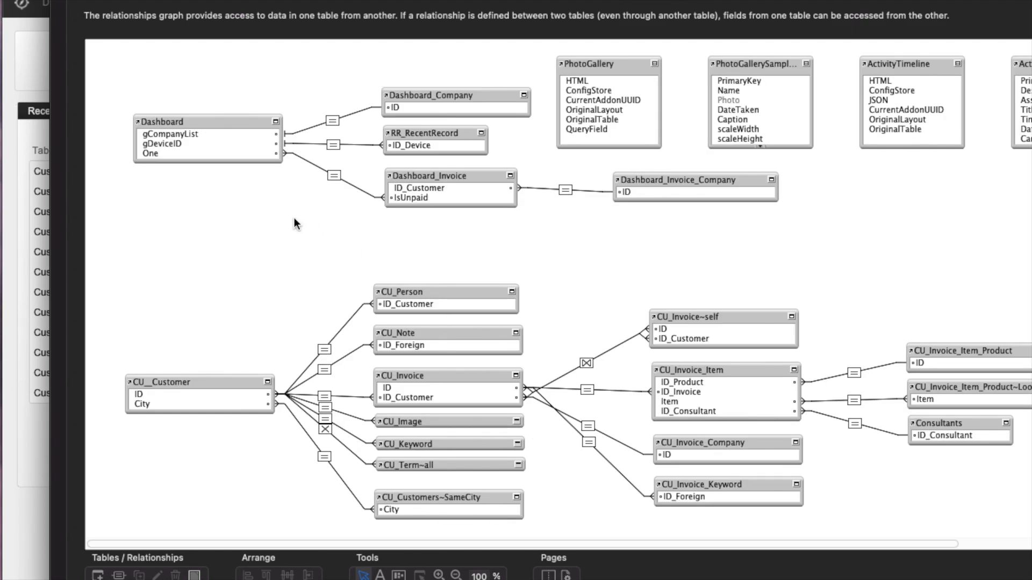
Step: Inspect the Dashboard, Dashboard_Company, RR_RecentRecord and Dashboard_Invoice table occurrences, peeking at RR_RecentRecord's settings
click(450, 131)
double_click(451, 131)
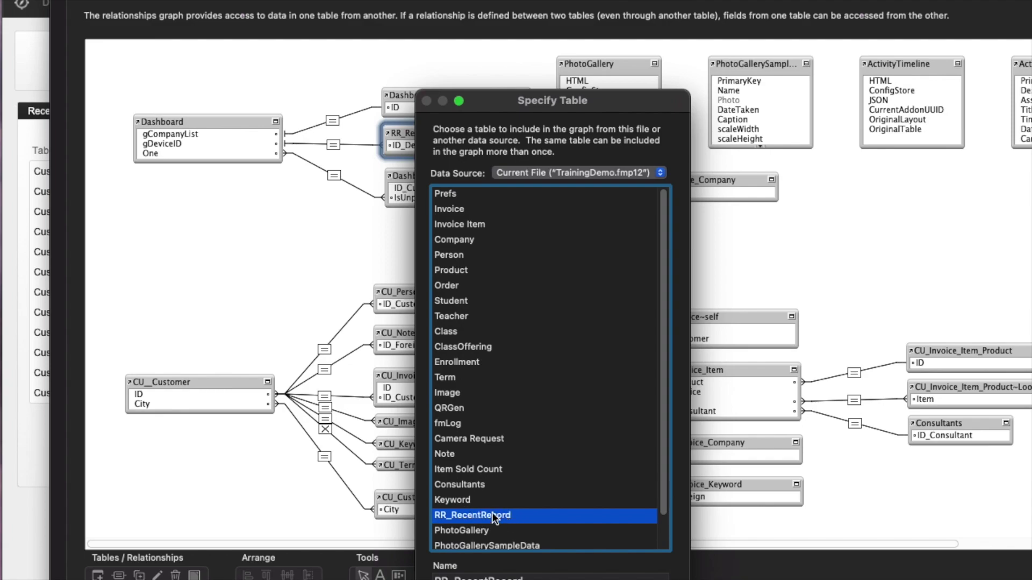
key(Escape)
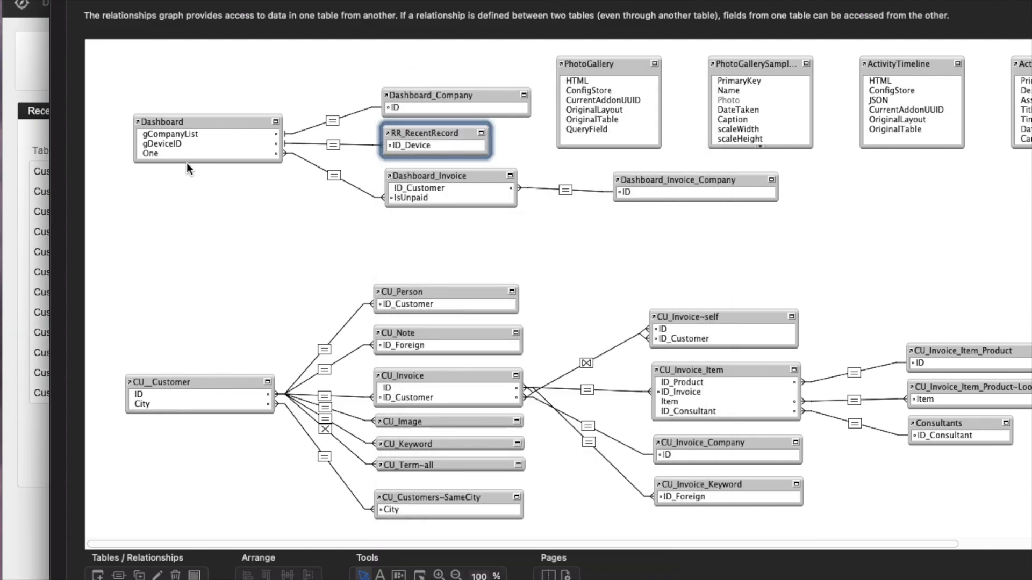
click(200, 195)
click(214, 123)
click(440, 96)
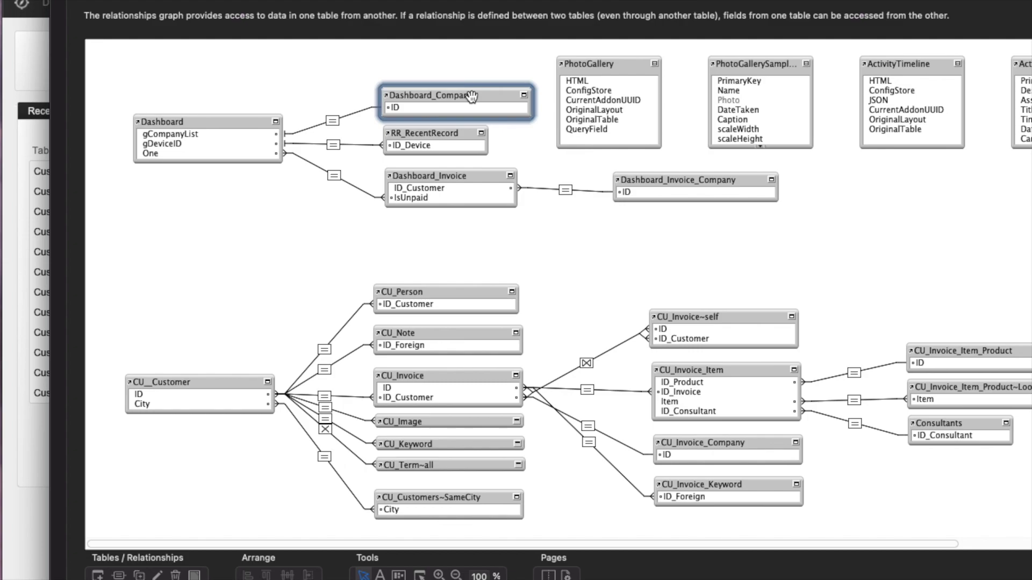
click(461, 143)
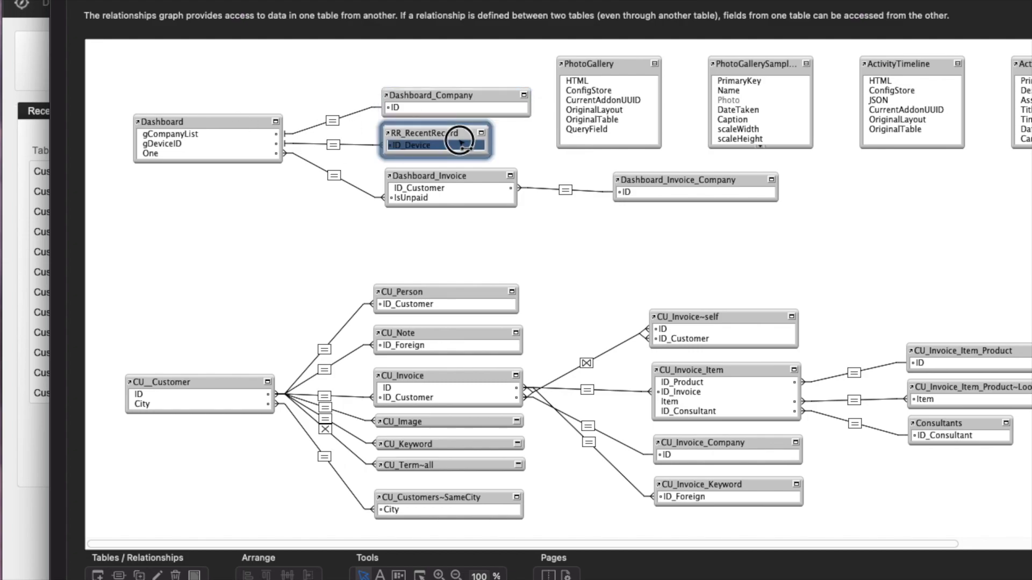
click(460, 175)
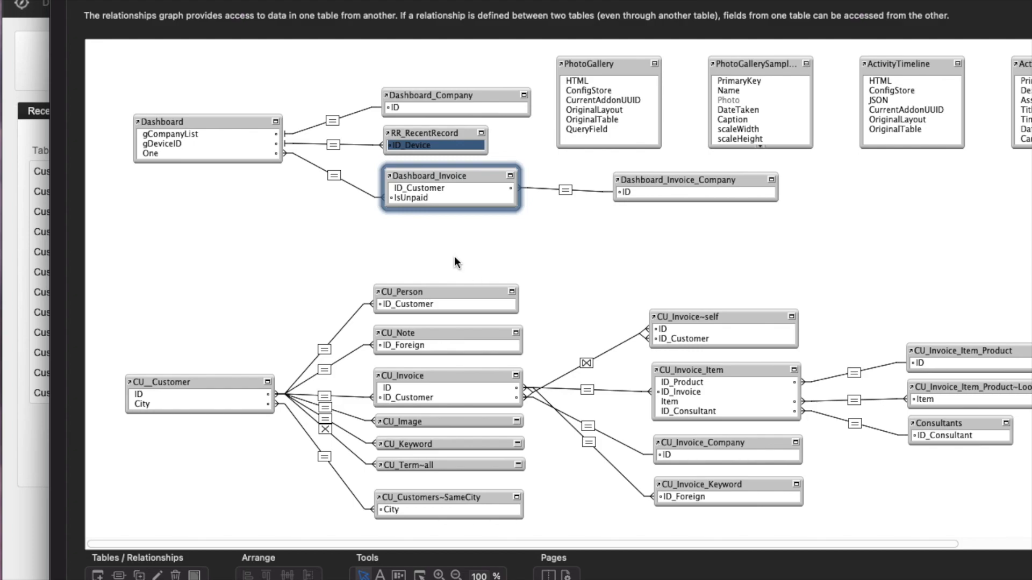
Step: Cancel out of Manage Database and choose Discard to drop any changes
click(441, 248)
key(Escape)
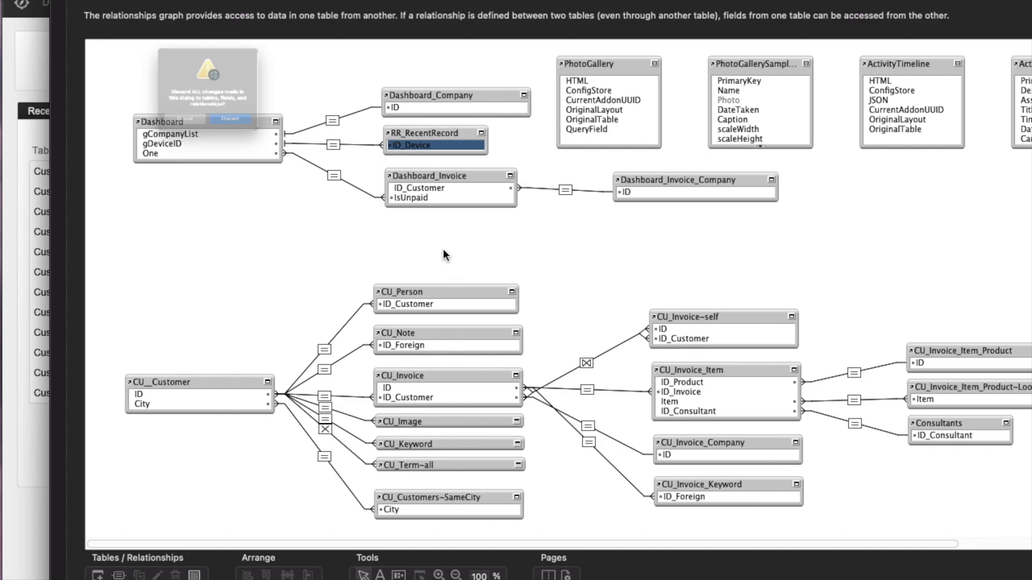
key(Return)
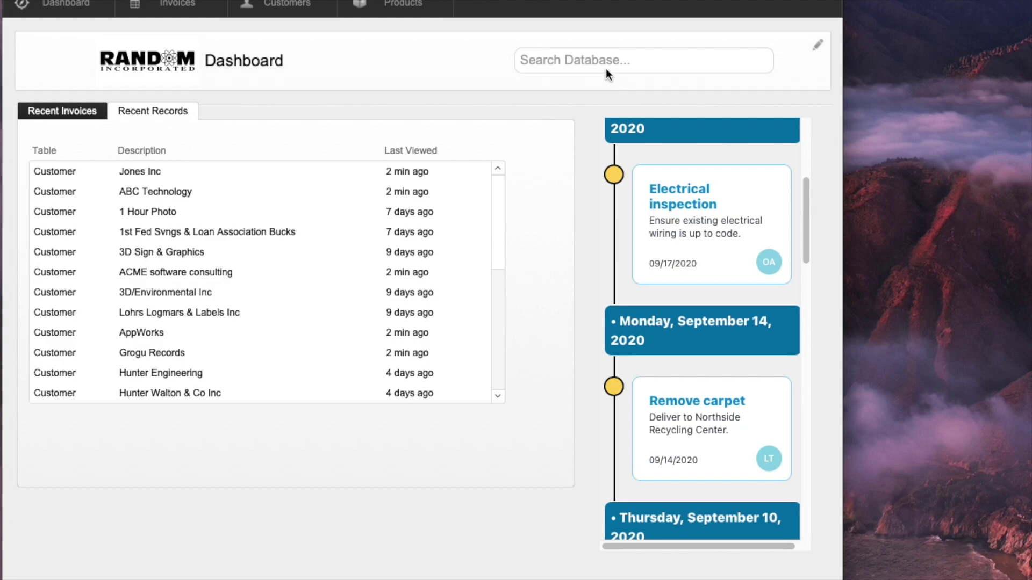
click(664, 57)
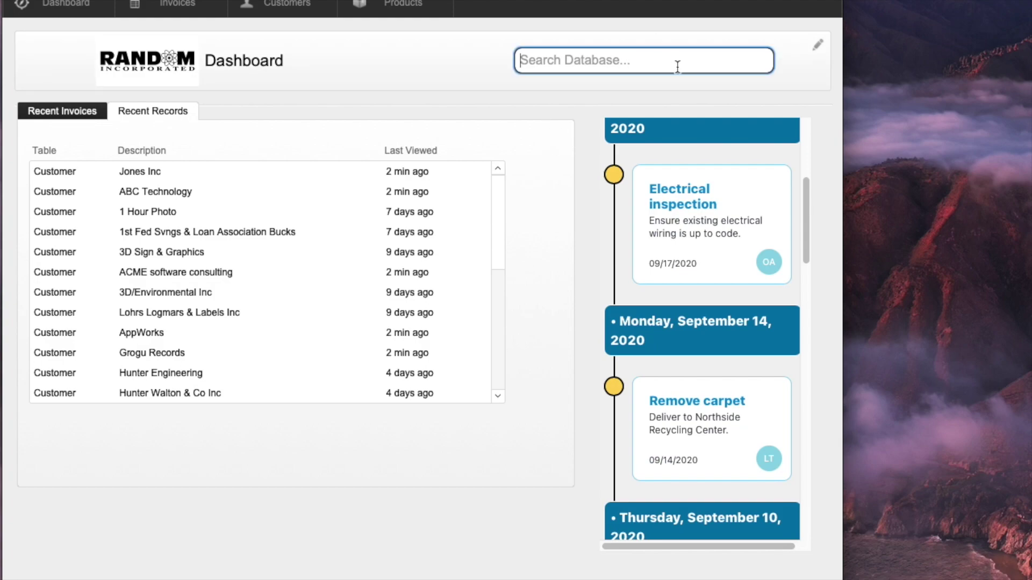